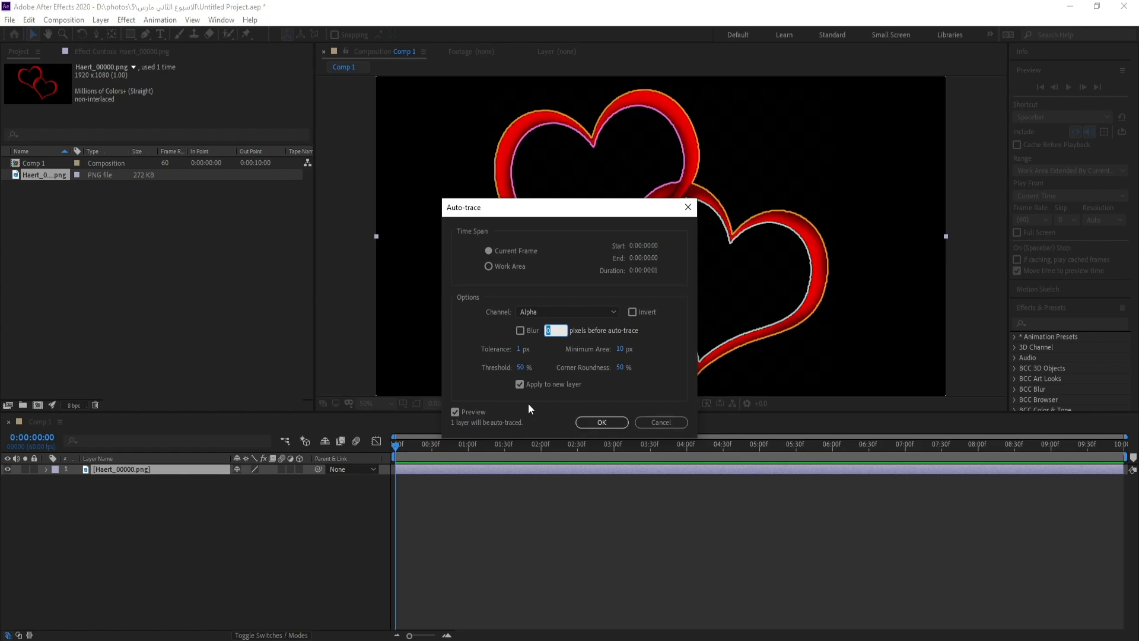
Auto-trace the hearts image's alpha channel for the current frame onto a new layer, and hide both layers
left_click(595, 422)
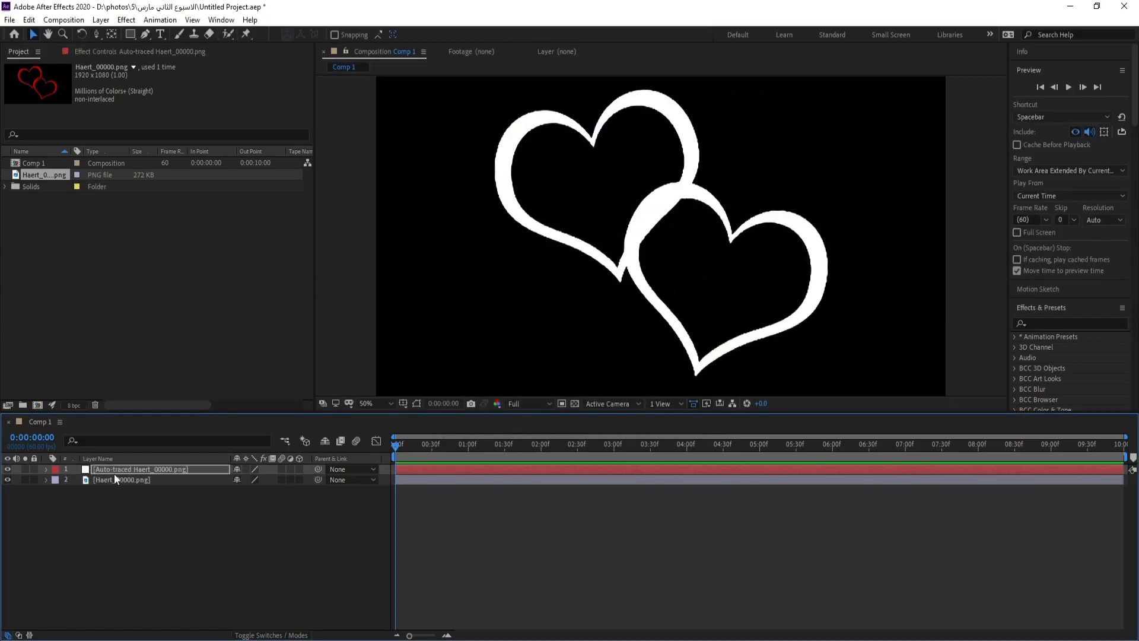
left_click(8, 469)
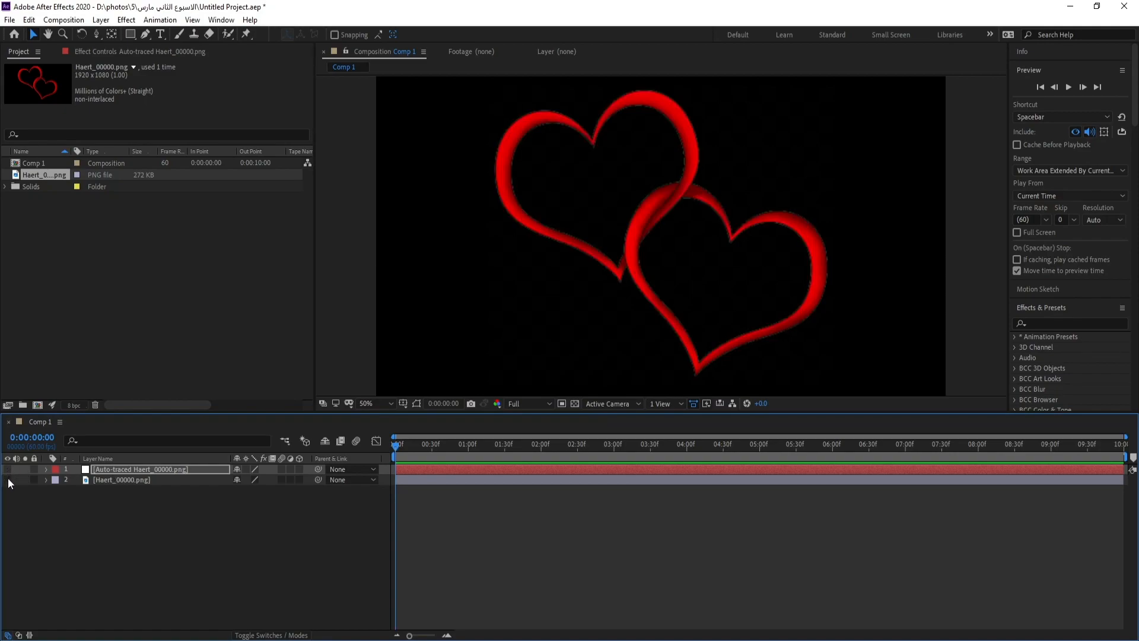
left_click(8, 479)
left_click(118, 507)
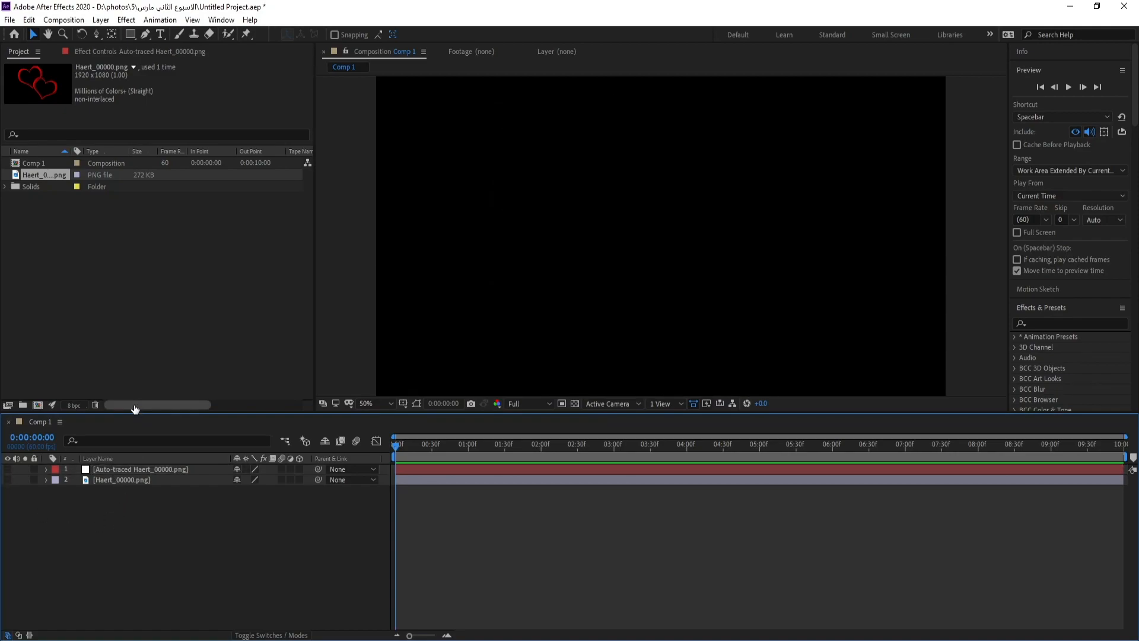
Create a composition-sized black solid layer named Particular
left_click(108, 22)
mouse_move(131, 33)
left_click(337, 51)
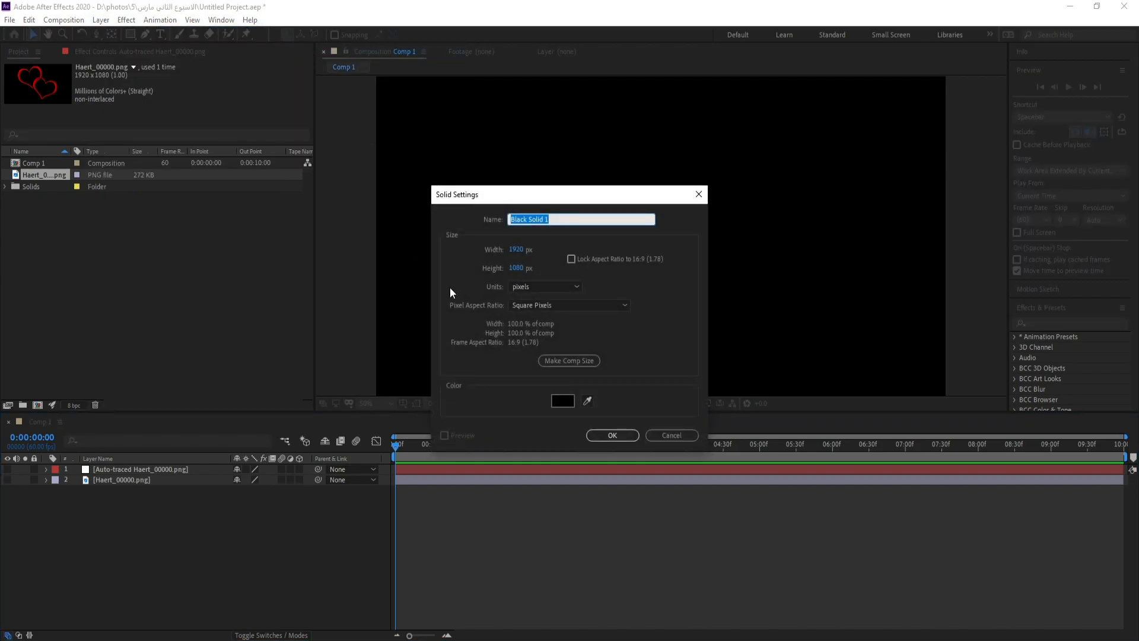
type("Particul")
key("Return")
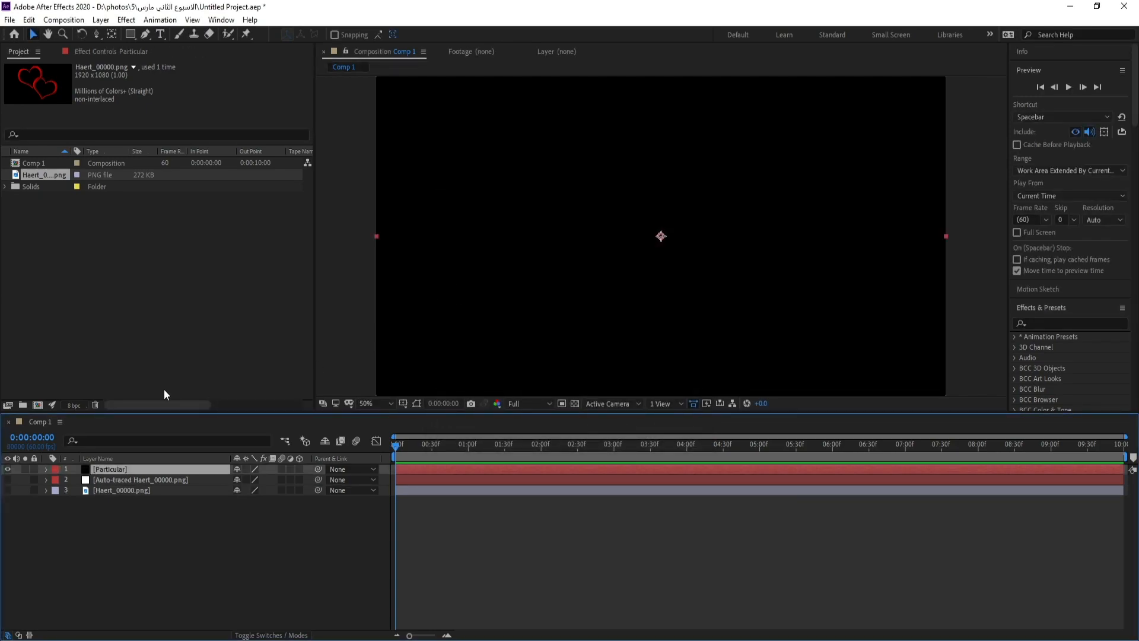
Apply the RG Trapcode Particular effect to the new solid and preview the particles at 0:00:03:14
left_click(127, 19)
mouse_move(247, 492)
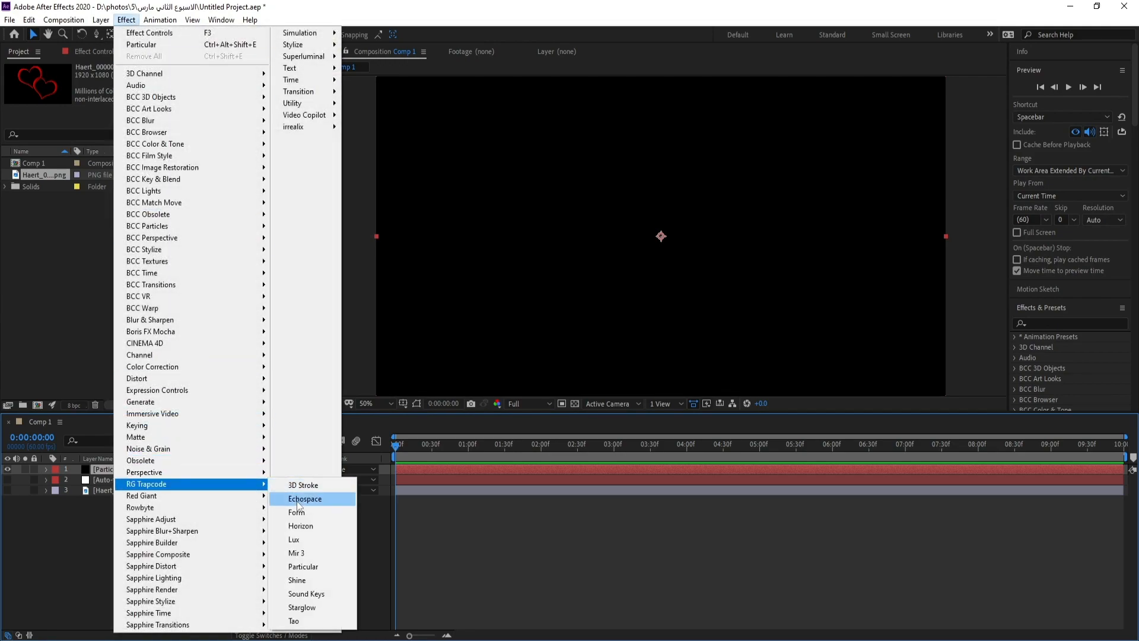
left_click(305, 565)
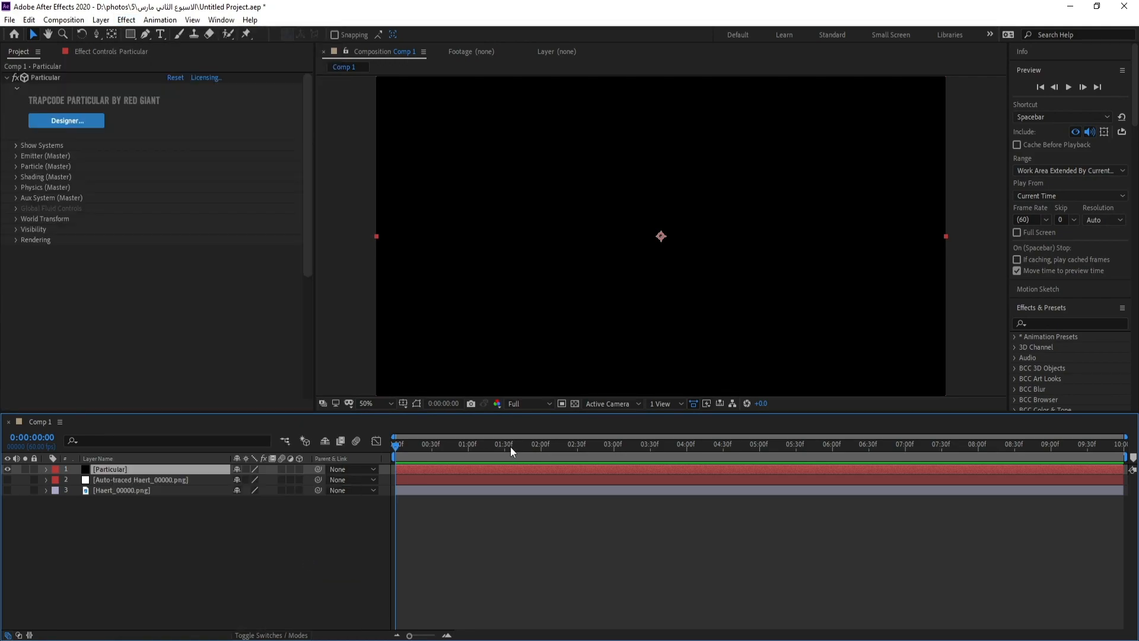
left_click_drag(510, 446, 632, 449)
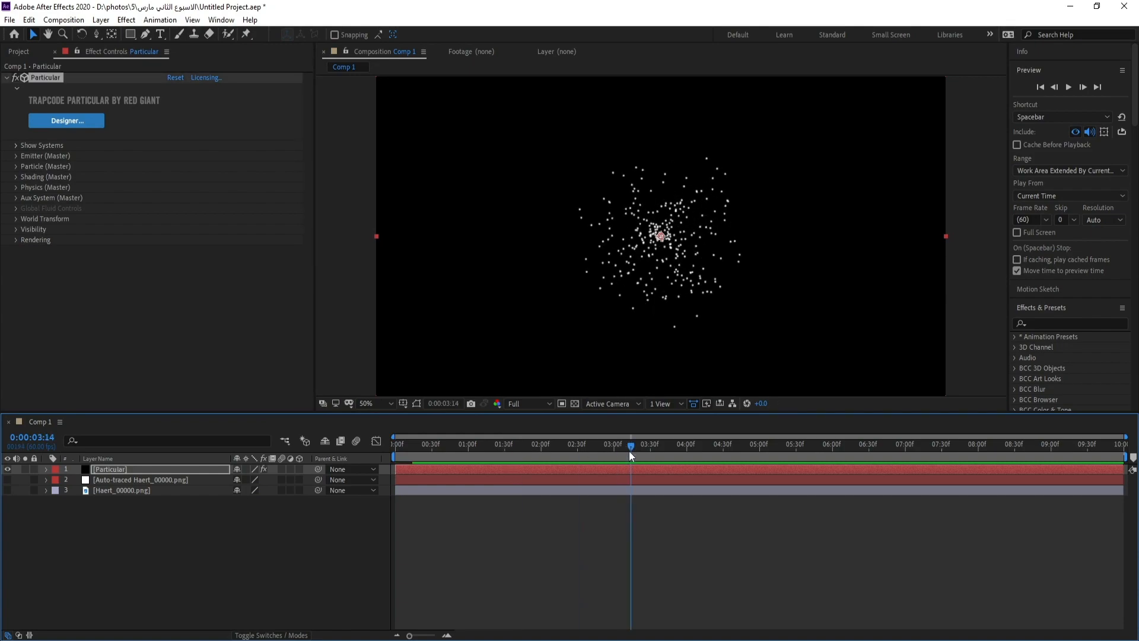
Set the Particular effect's emitter type to Text/Mask
left_click(16, 156)
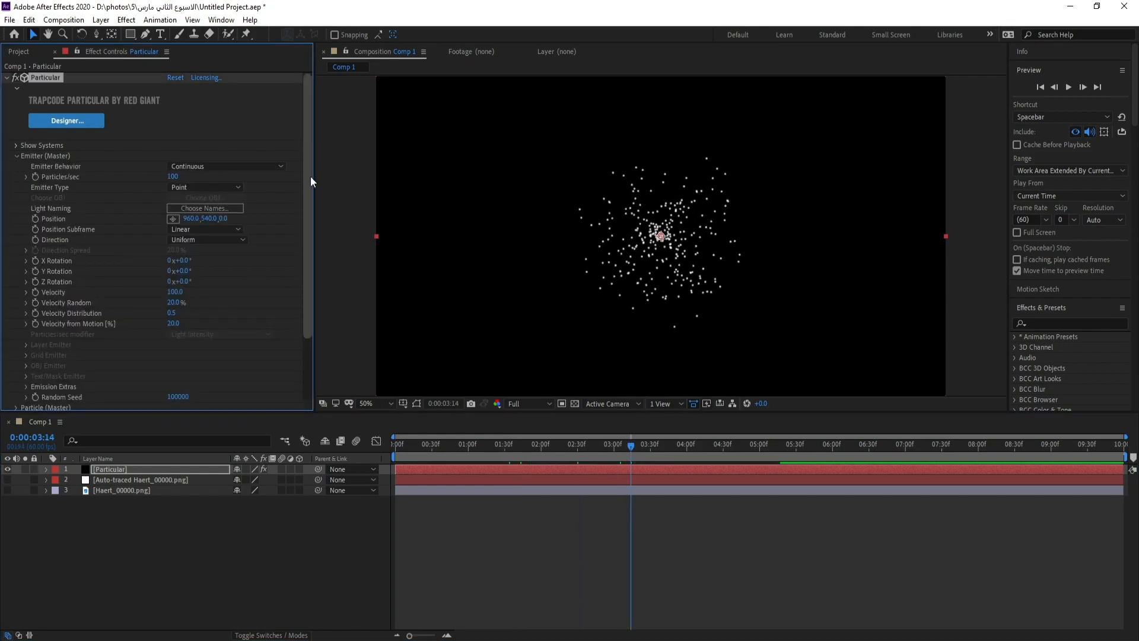
left_click(193, 187)
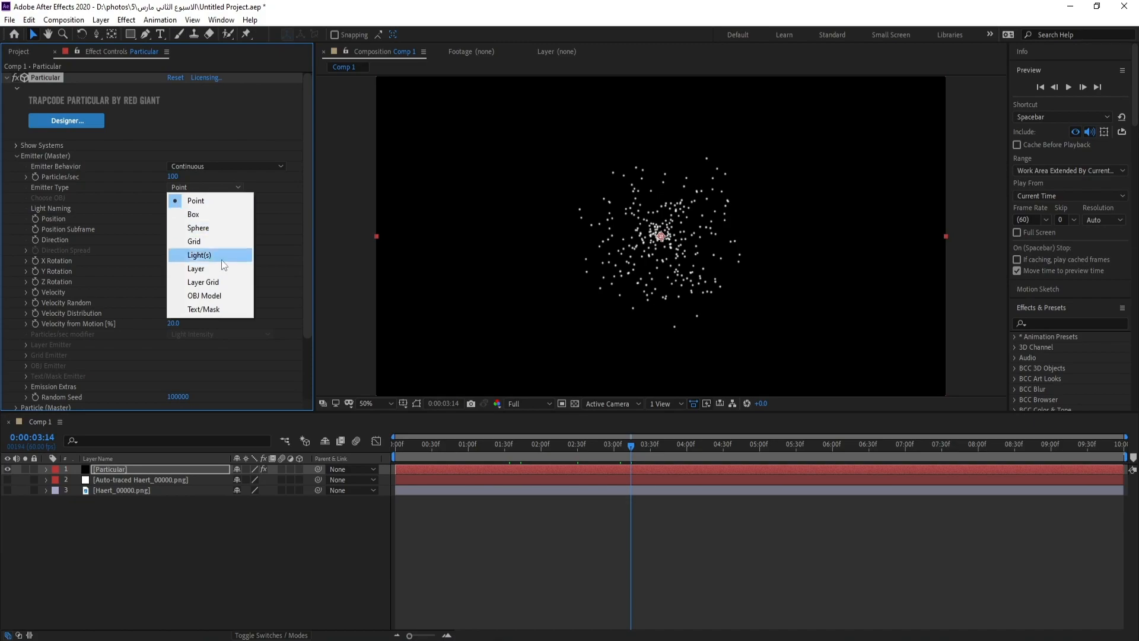
left_click(225, 310)
Assign the auto-traced hearts layer as the Text/Mask emitter's layer, using Effects & Masks as its input
left_click_drag(306, 210, 308, 254)
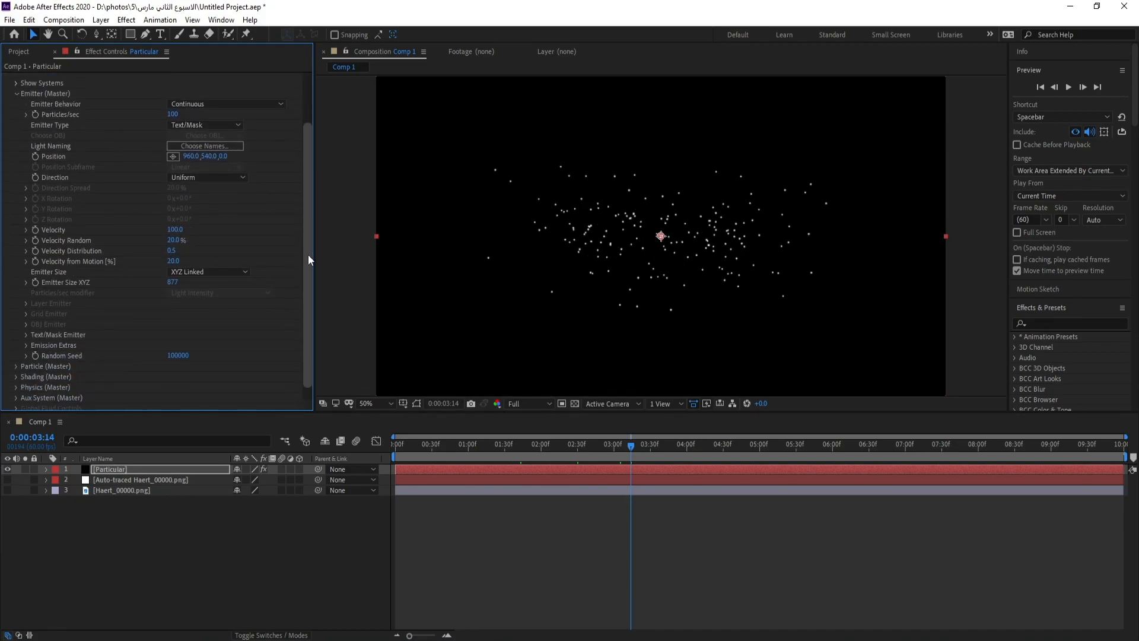
left_click(26, 334)
scroll(240, 352, "down", 2)
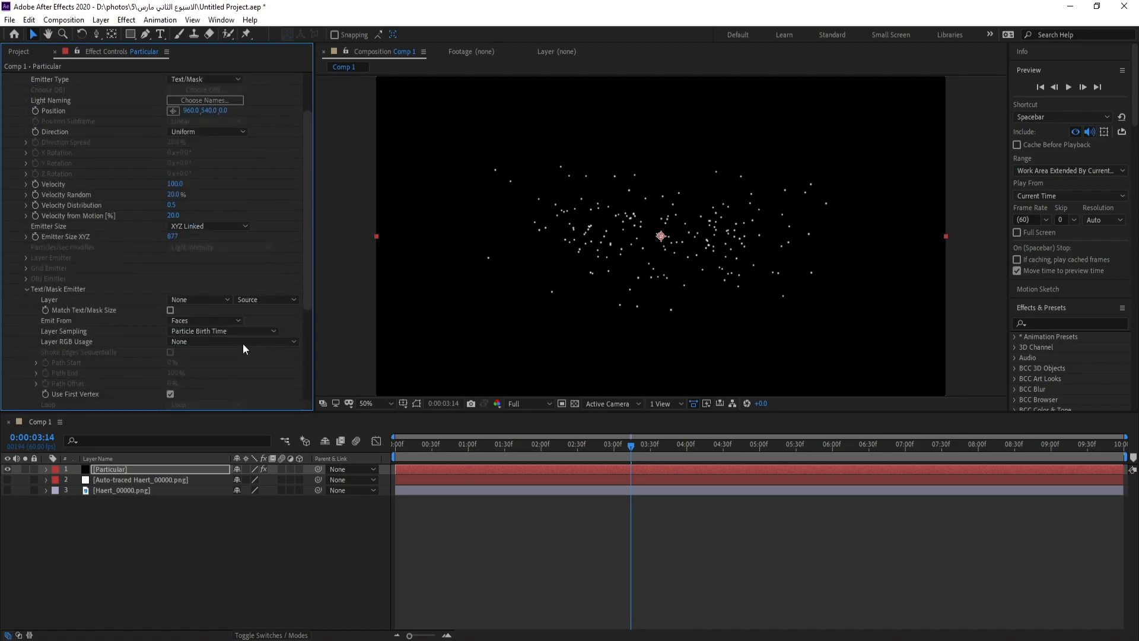
scroll(308, 263, "down", 1)
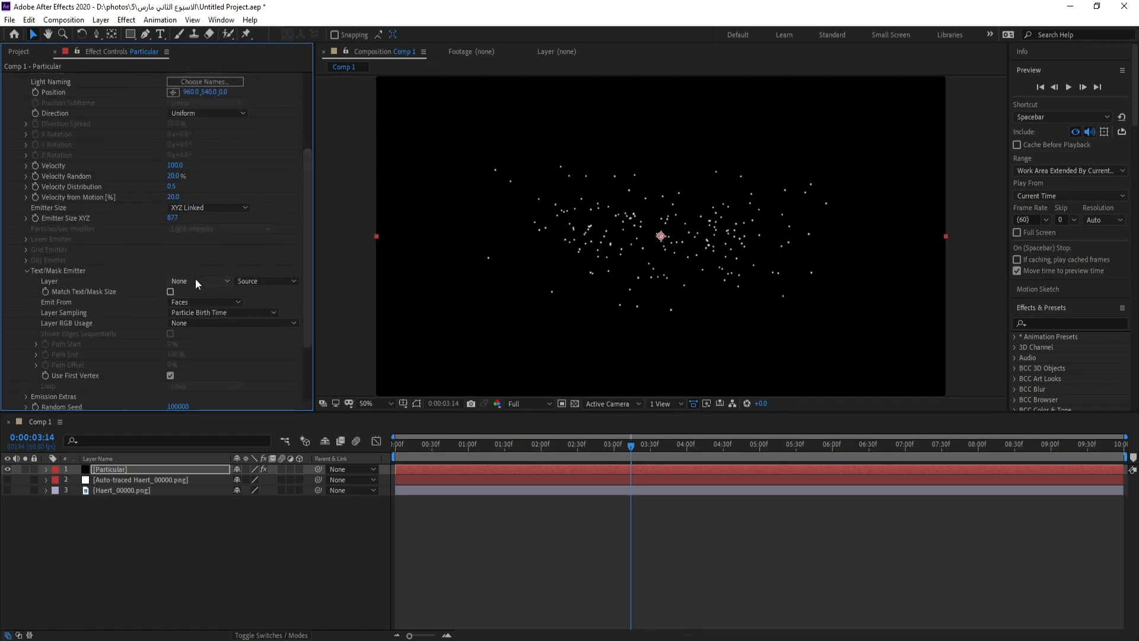
left_click(195, 279)
left_click(212, 323)
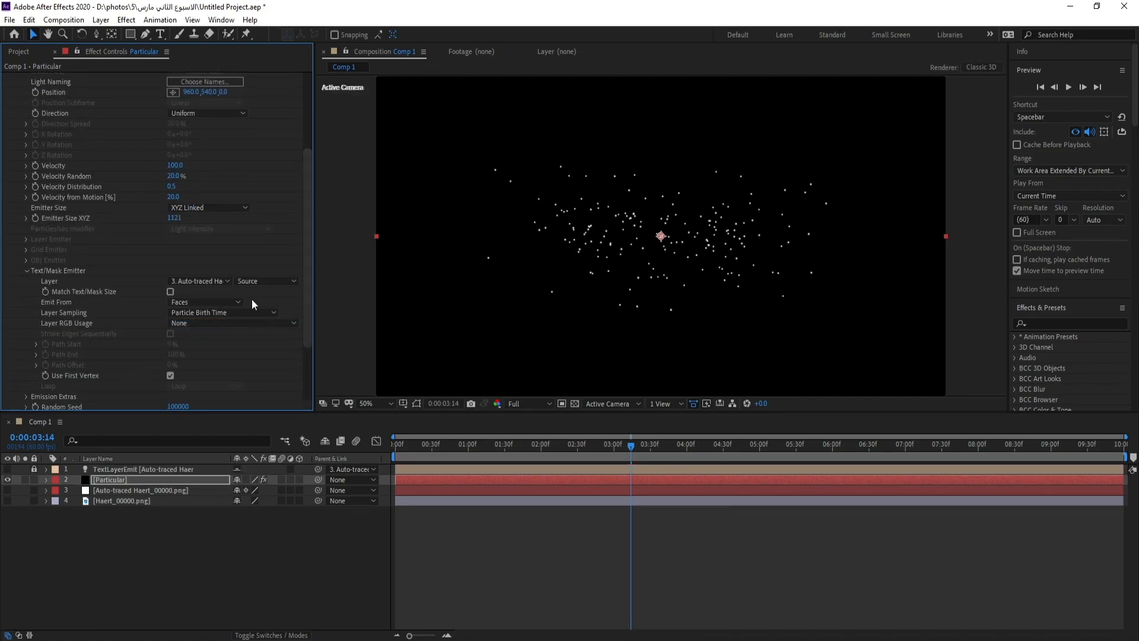
left_click(261, 281)
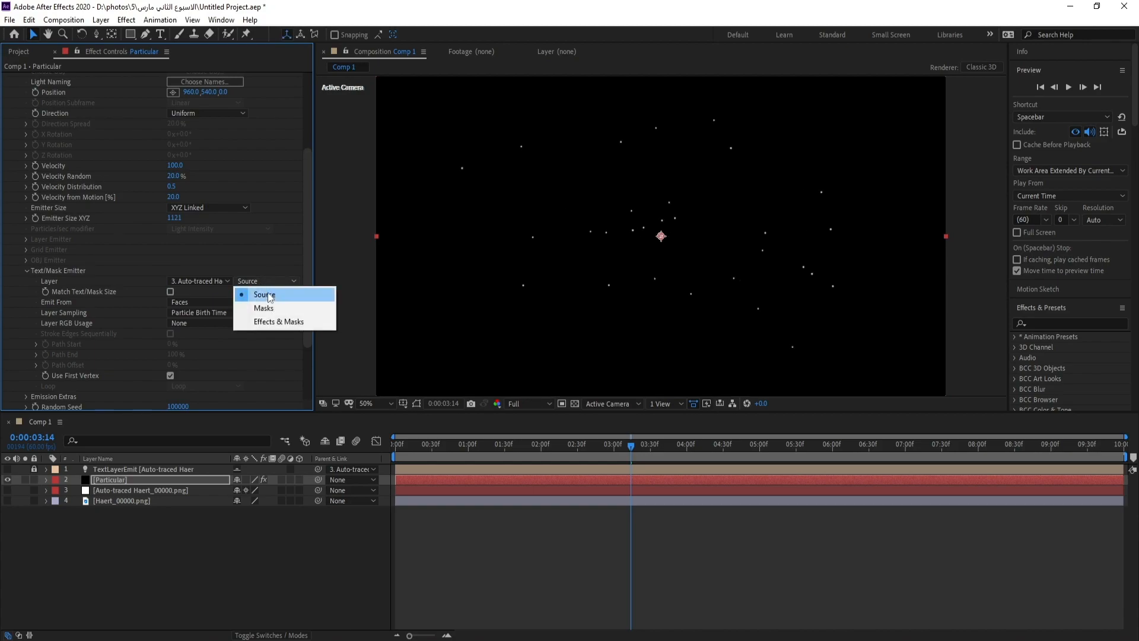
left_click(275, 317)
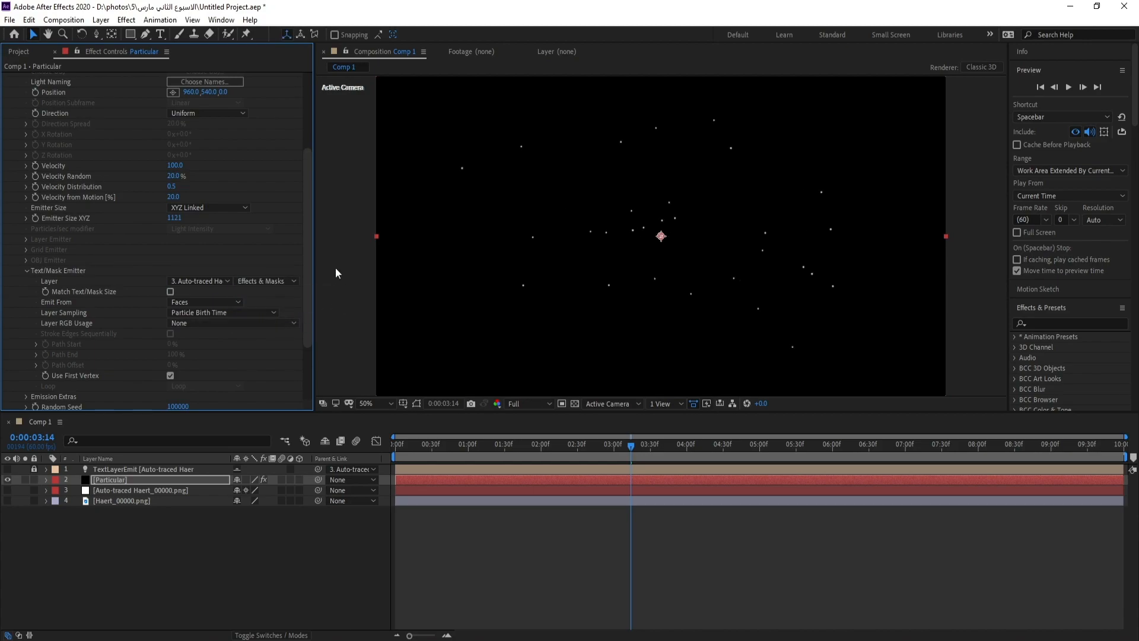
Enable Match Text/Mask Size for the emitter and preview the particles at 0:00:03:06
left_click_drag(314, 265, 327, 264)
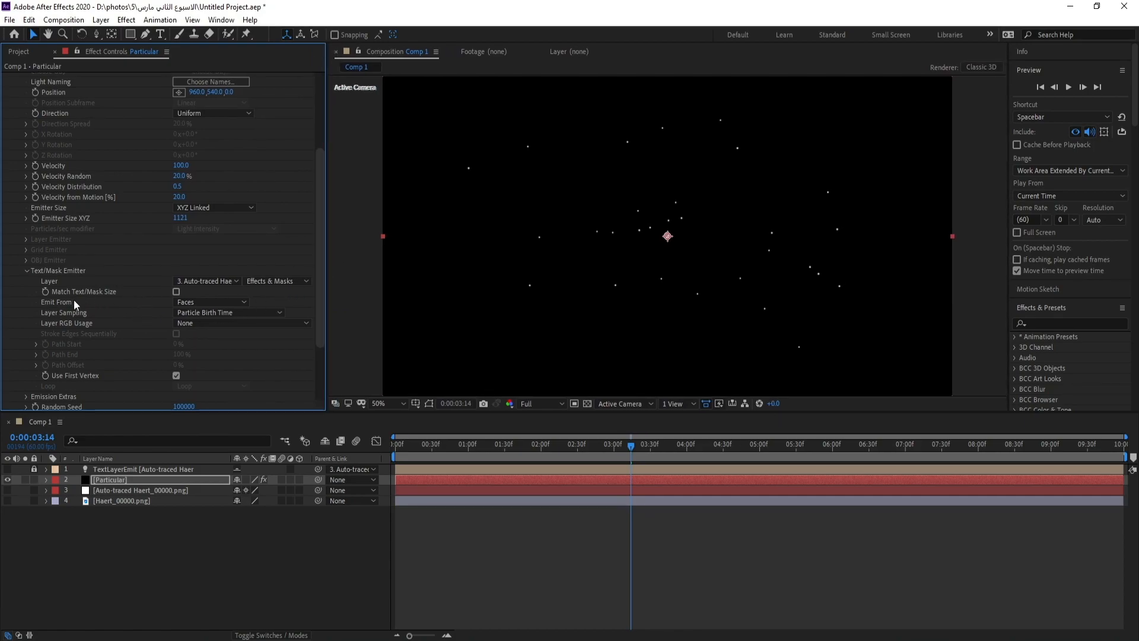
left_click(176, 291)
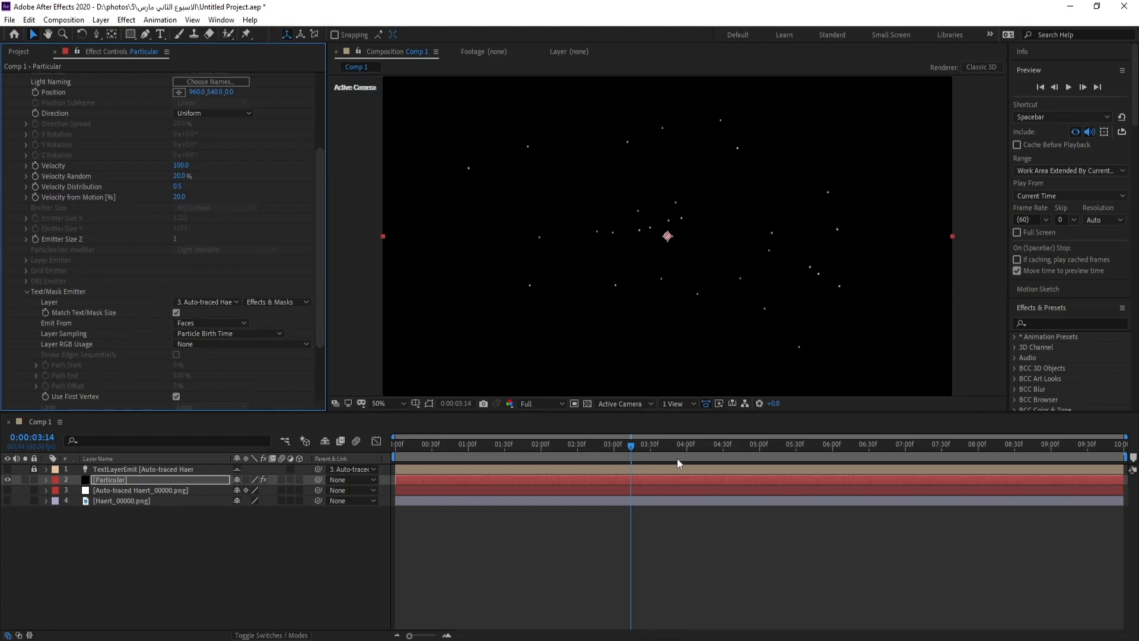
left_click_drag(631, 446, 623, 452)
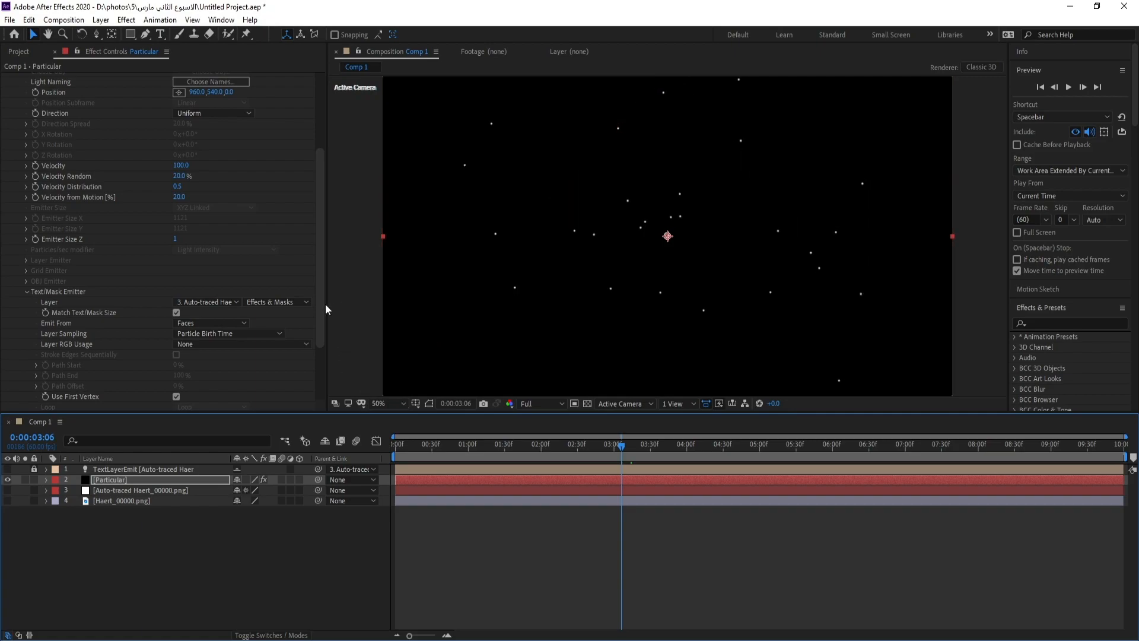
Set the emitter's Particles/sec to 400
left_click_drag(315, 280, 285, 205)
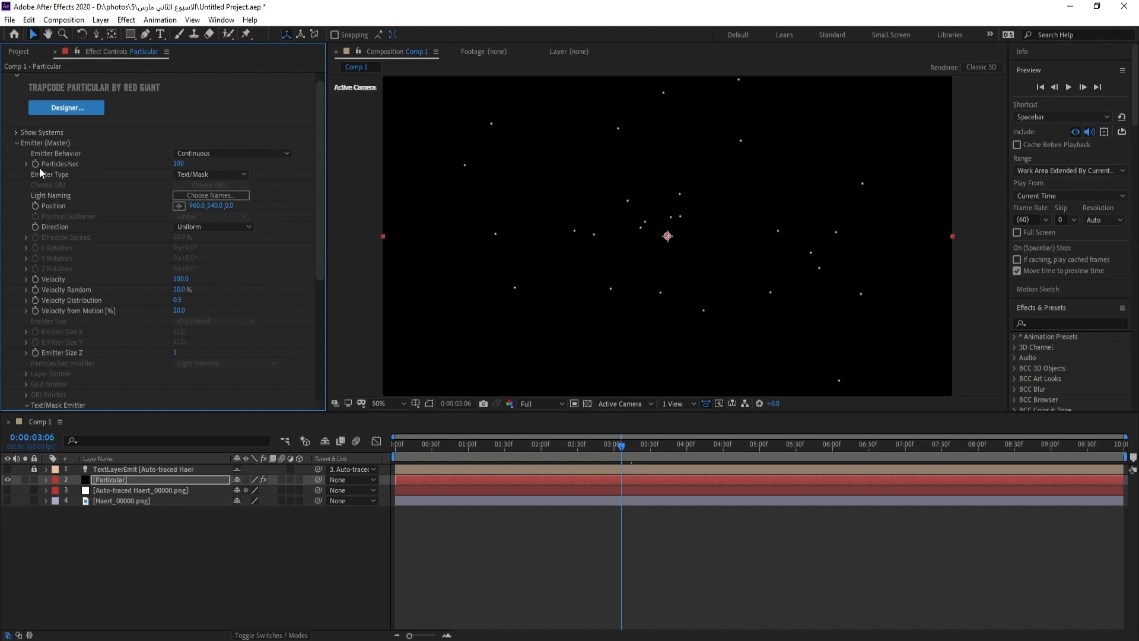
left_click(176, 164)
type("40")
key("Return")
Set the emitter's Velocity, Velocity Random, Velocity Distribution and Velocity from Motion all to 0
left_click(181, 279)
type("0")
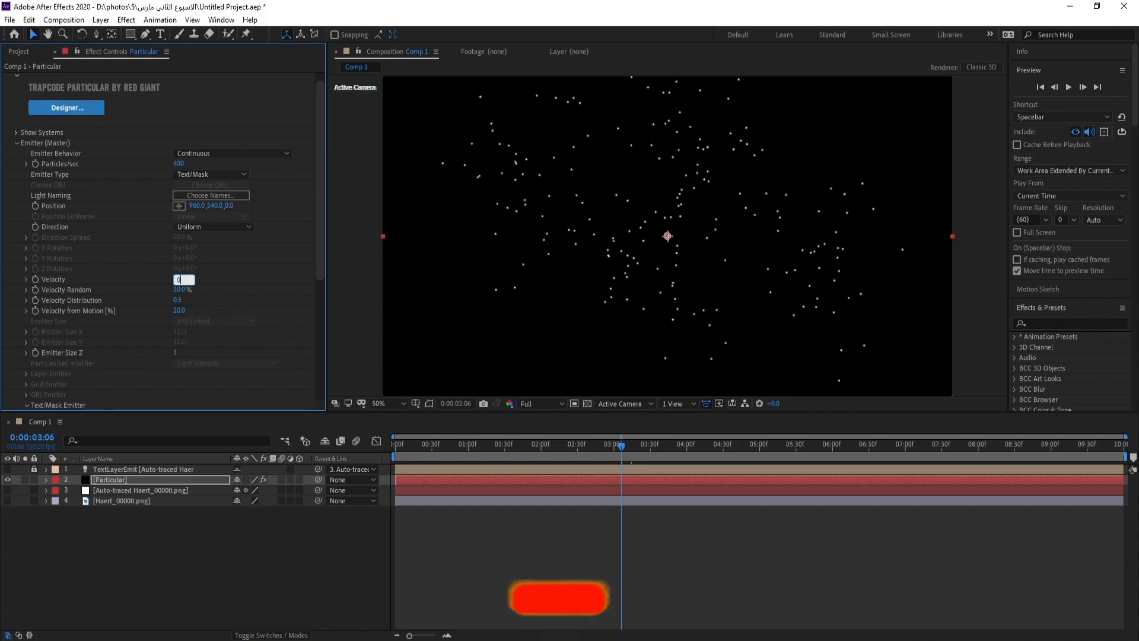
left_click(181, 290)
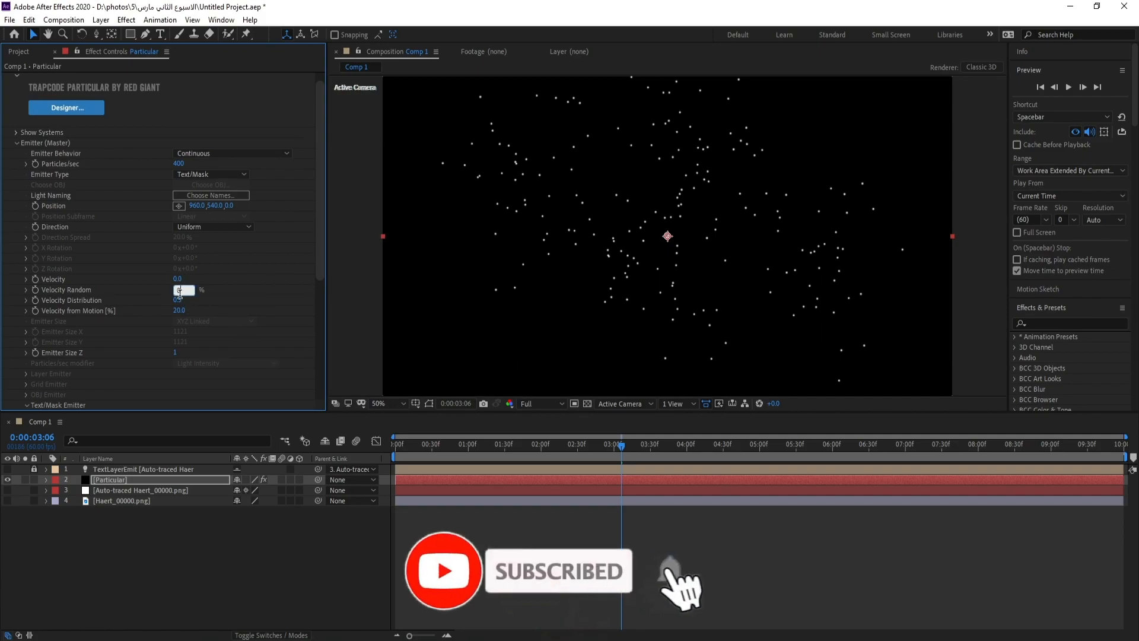
left_click(179, 300)
type("0")
left_click(179, 311)
type("0")
key("Return")
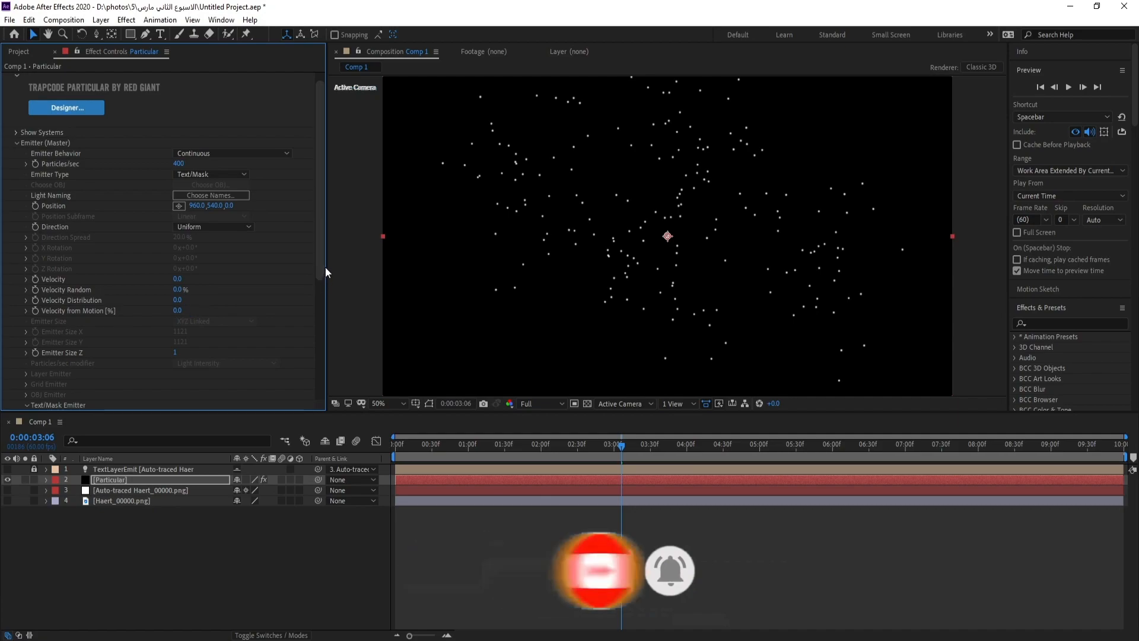
Make the Text/Mask emitter emit from Edges and preview the heart outlines at 0:00:02:37
left_click_drag(320, 225, 312, 334)
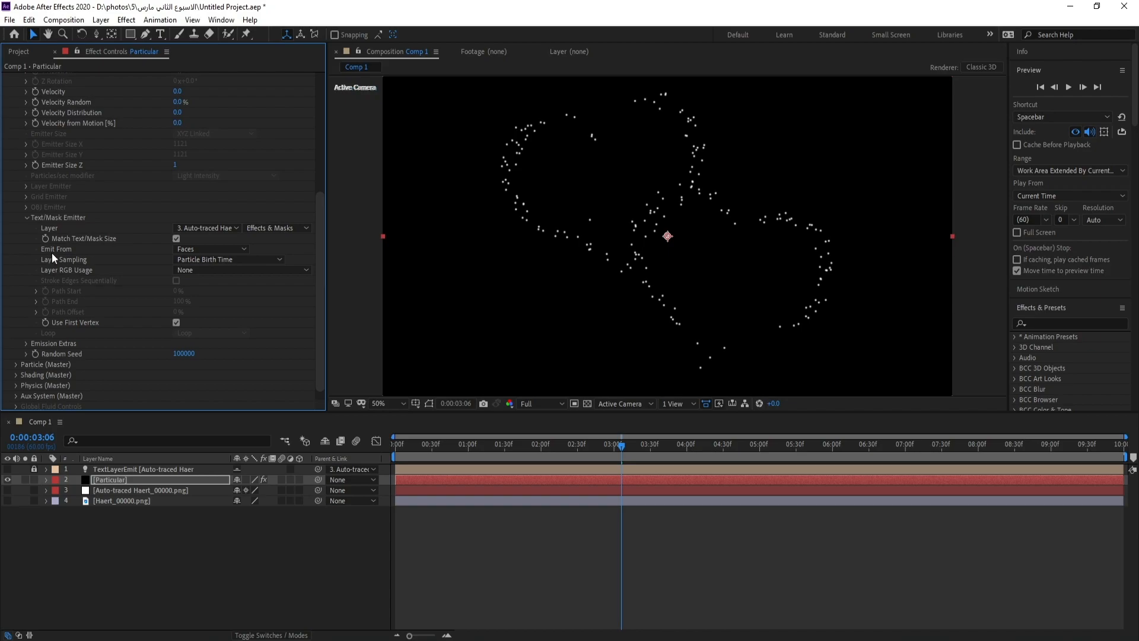
left_click(211, 249)
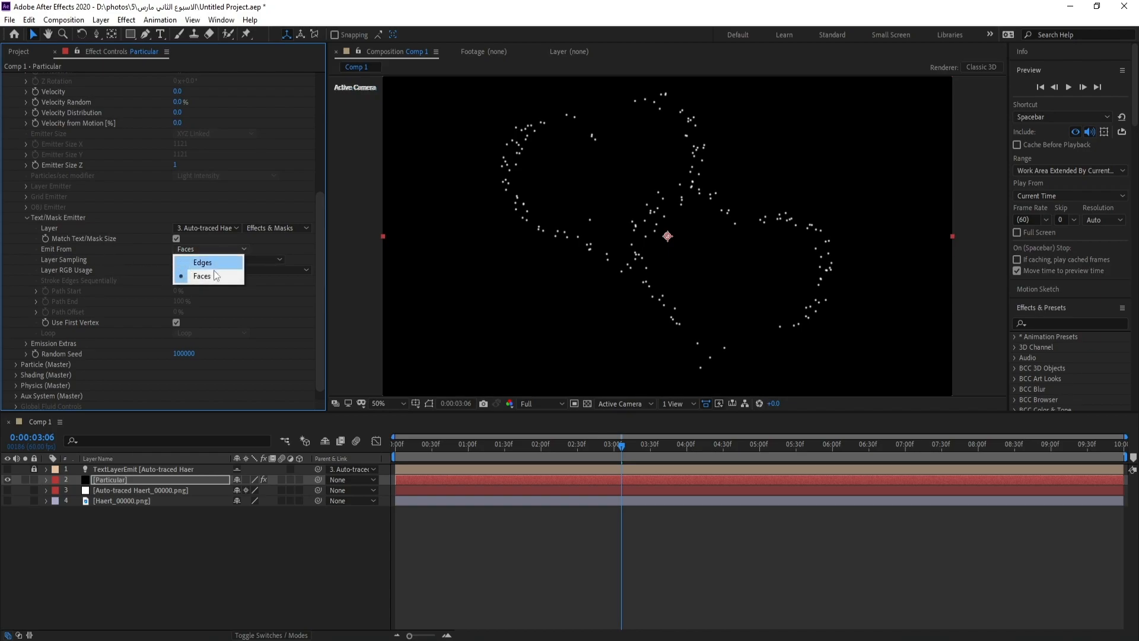
left_click(209, 264)
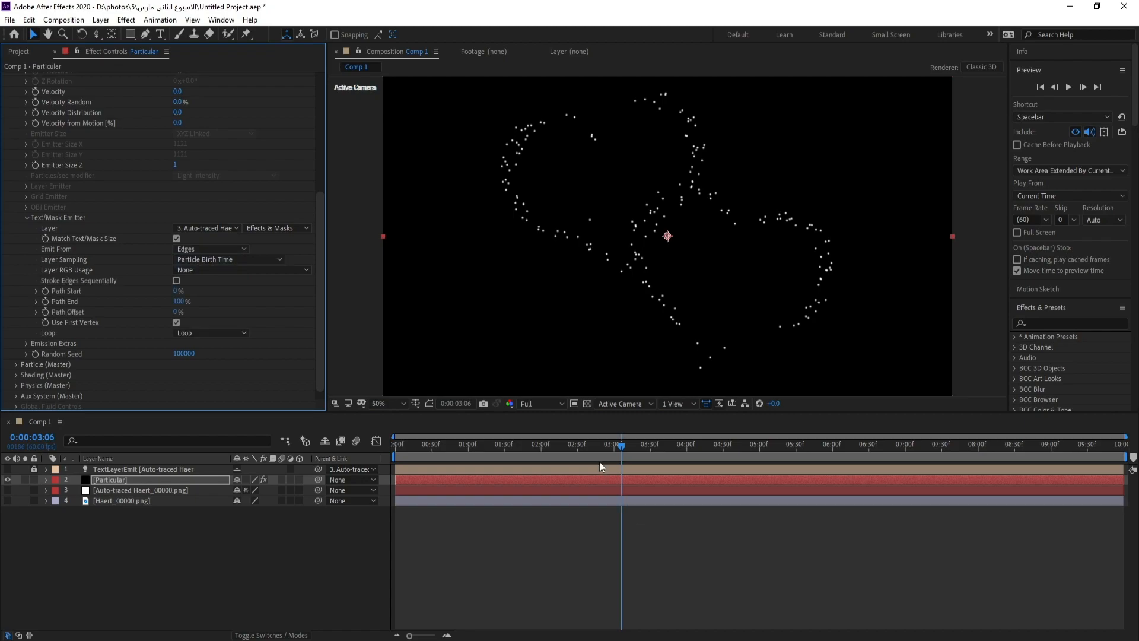
left_click_drag(622, 442, 584, 446)
Set the particle size to 2 in the Particle (Master) settings
left_click(319, 276)
scroll(319, 274, "down", 1)
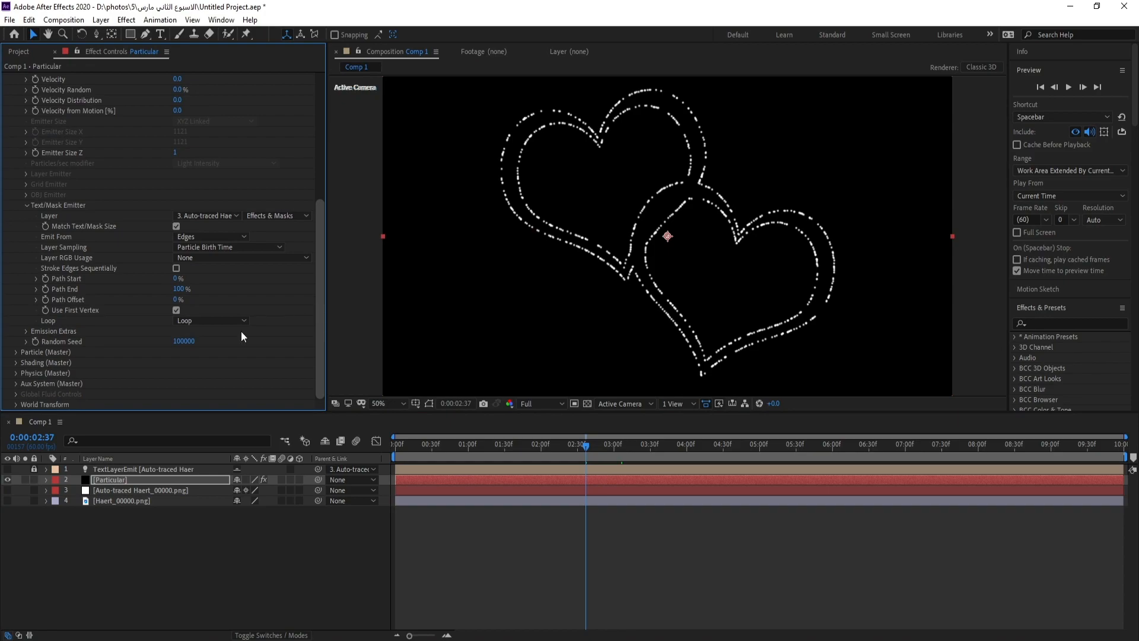
left_click(14, 351)
scroll(305, 304, "down", 5)
left_click_drag(317, 252, 317, 260)
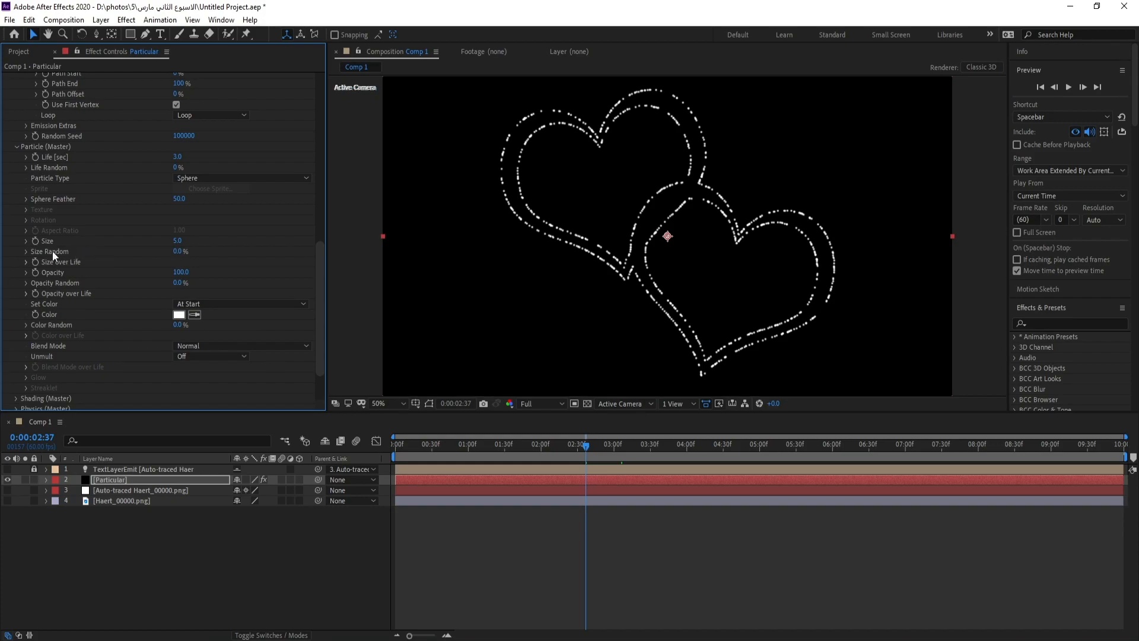
left_click(175, 241)
type("2")
key("Return")
Apply the linear descending preset curve to the particles' Size over Life
left_click_drag(319, 251, 319, 265)
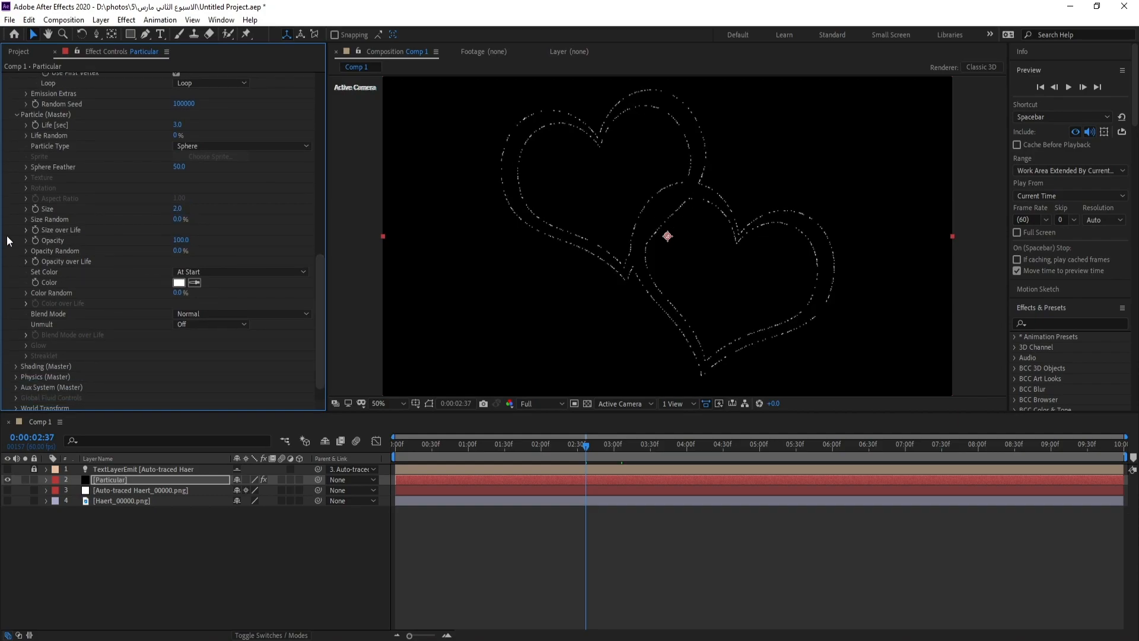
left_click(25, 230)
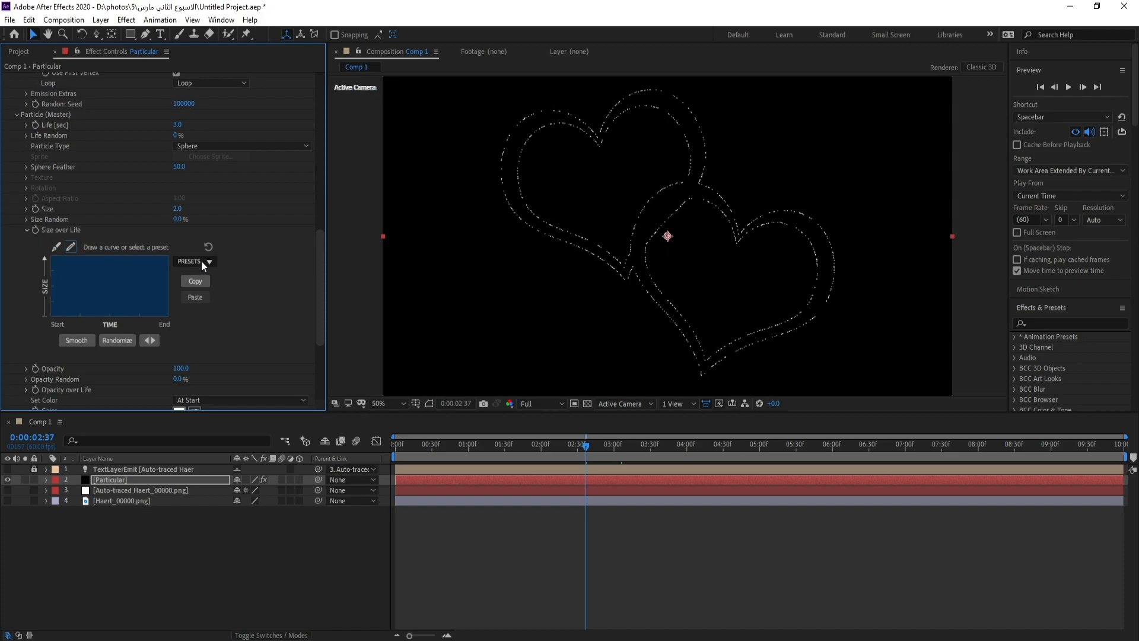
left_click(201, 261)
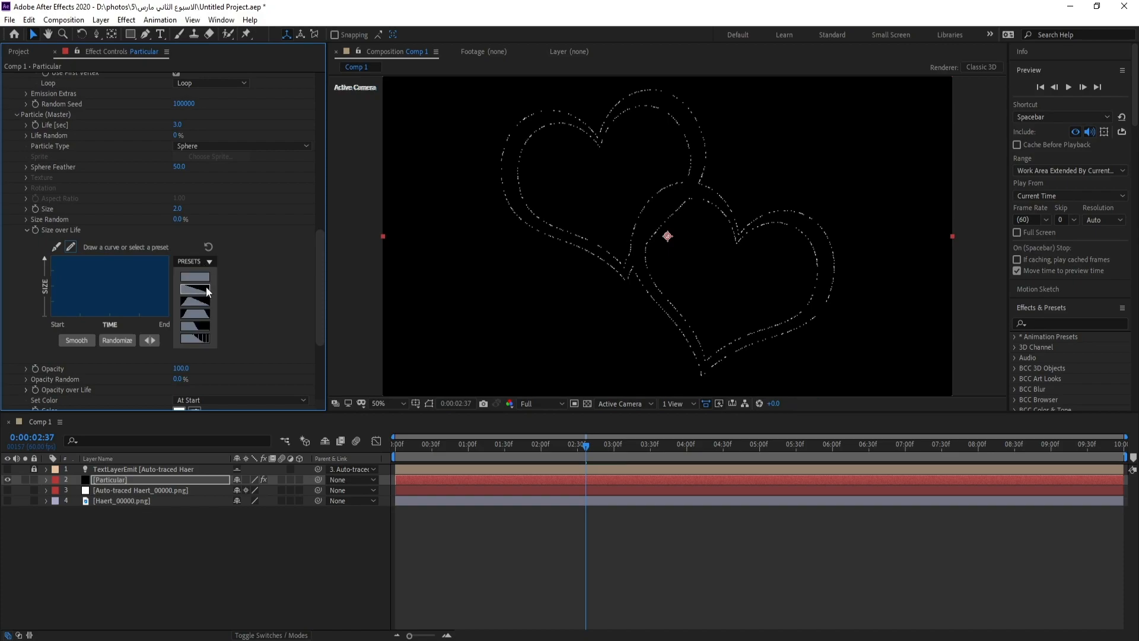
left_click(207, 290)
Apply the linear descending preset curve to the particles' Opacity over Life
left_click_drag(319, 249, 319, 266)
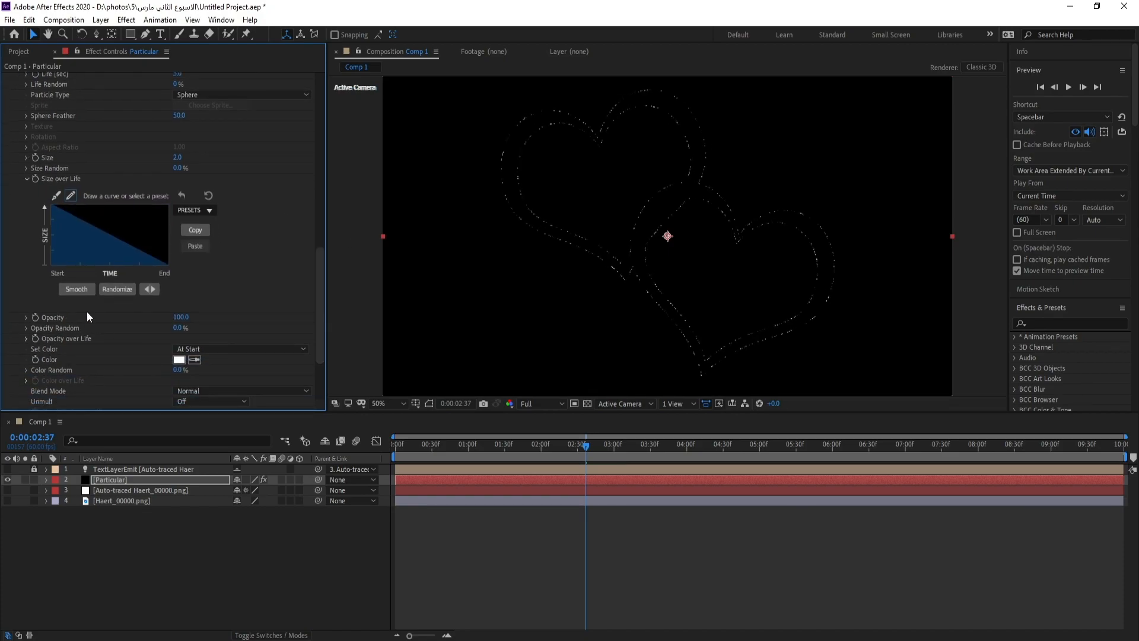
left_click(25, 338)
scroll(230, 346, "down", 2)
left_click(202, 307)
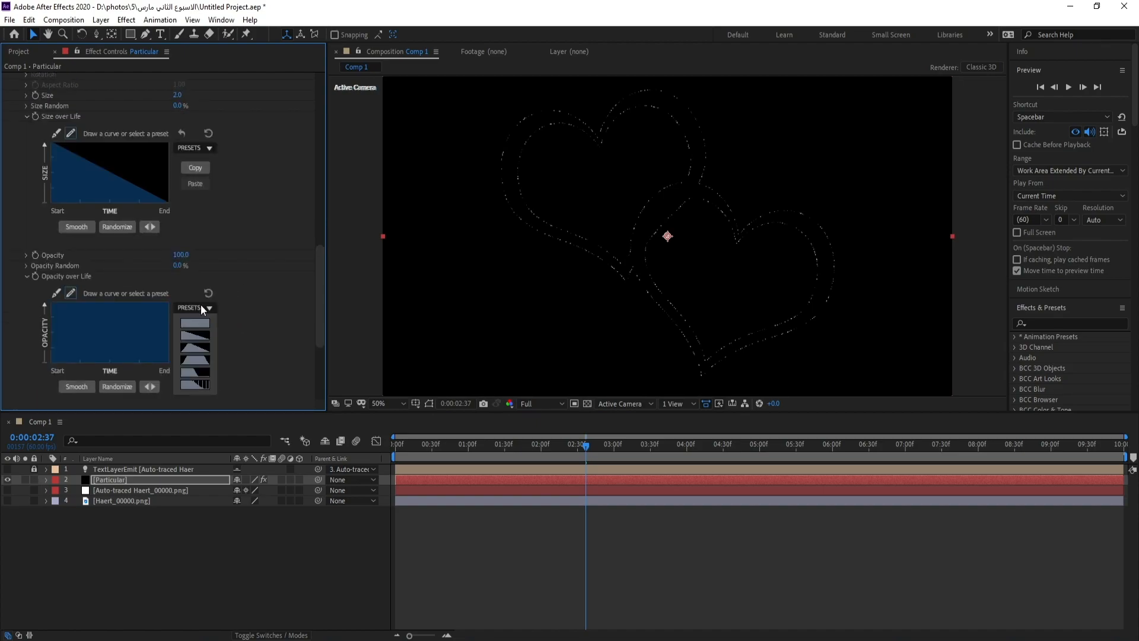
left_click(204, 335)
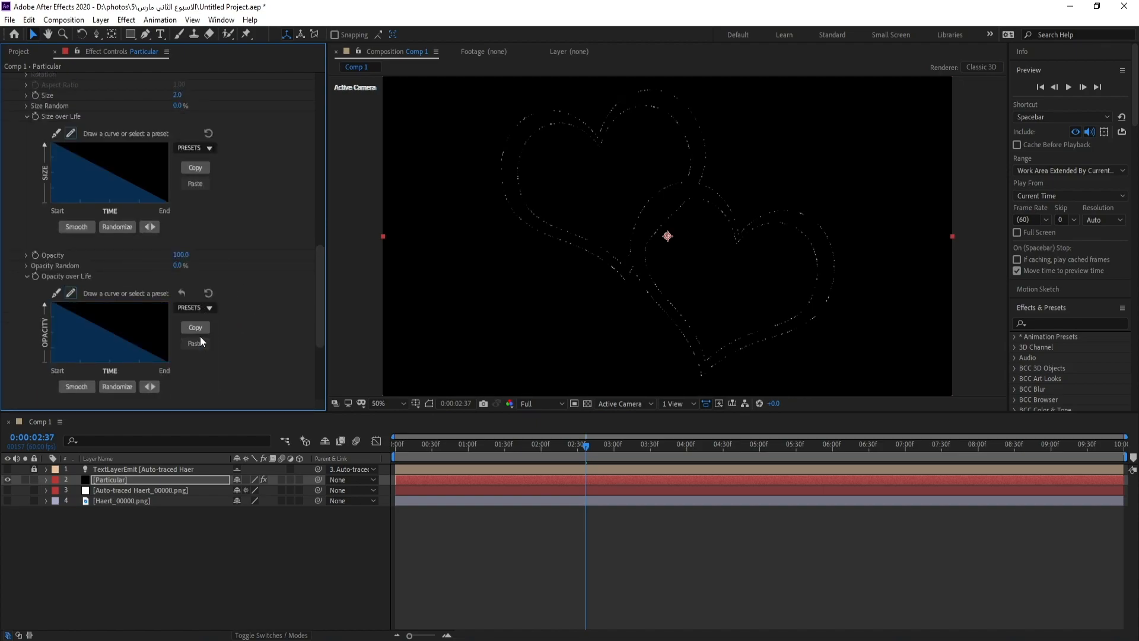
left_click_drag(323, 269, 312, 304)
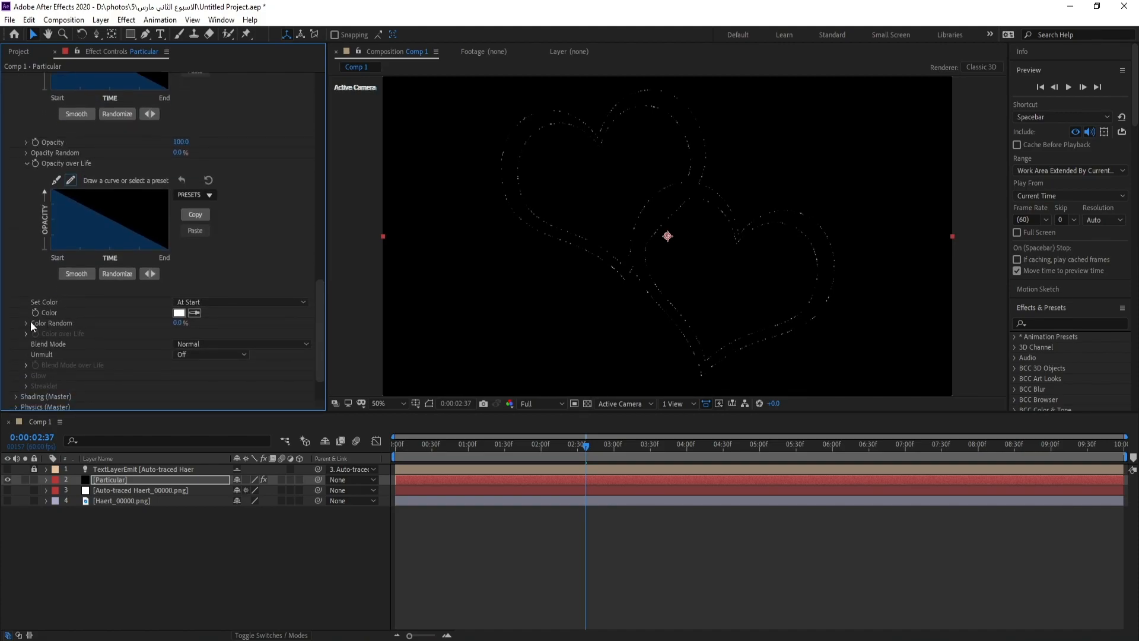
Set the particles' Set Color option to Over Life and apply the white-cyan-blue preset ramp to Color over Life
left_click(226, 300)
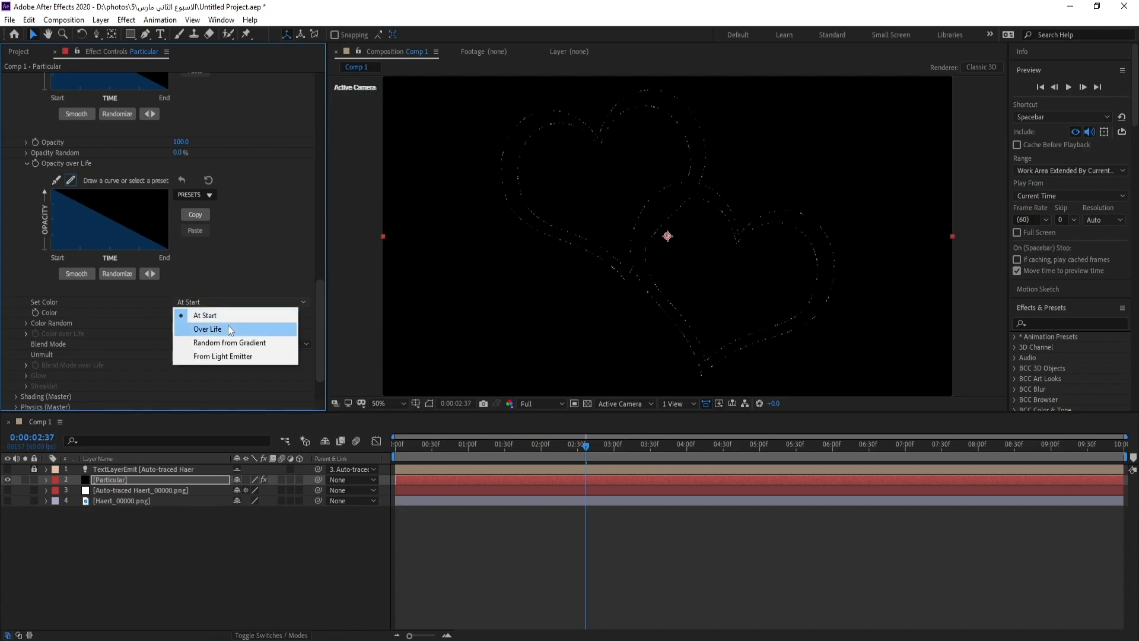
left_click(228, 327)
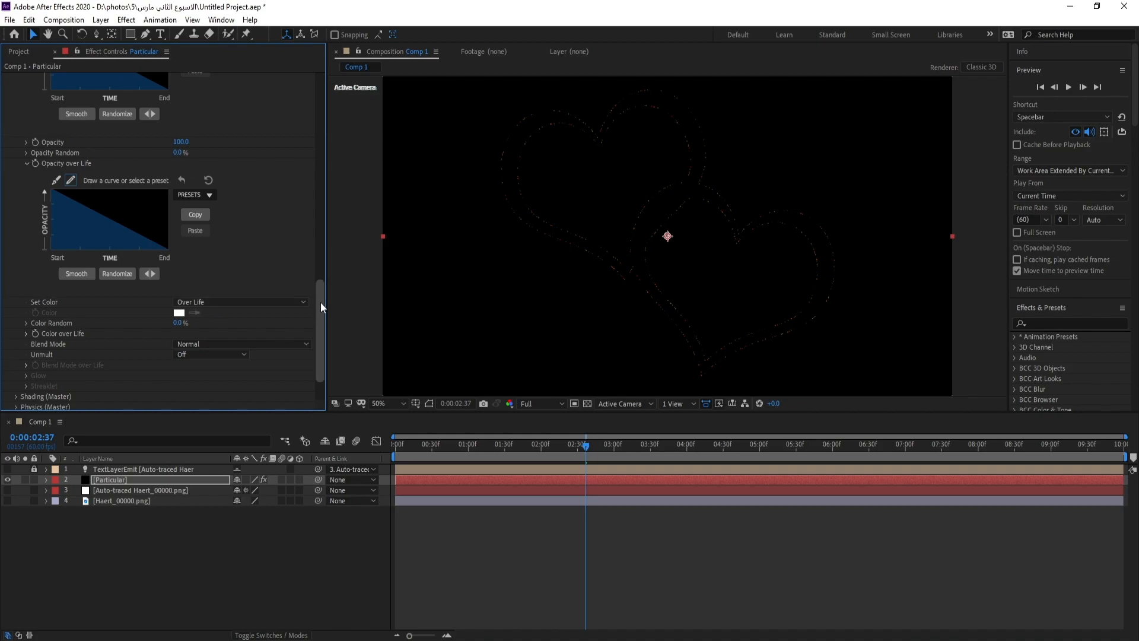
left_click_drag(320, 301, 324, 326)
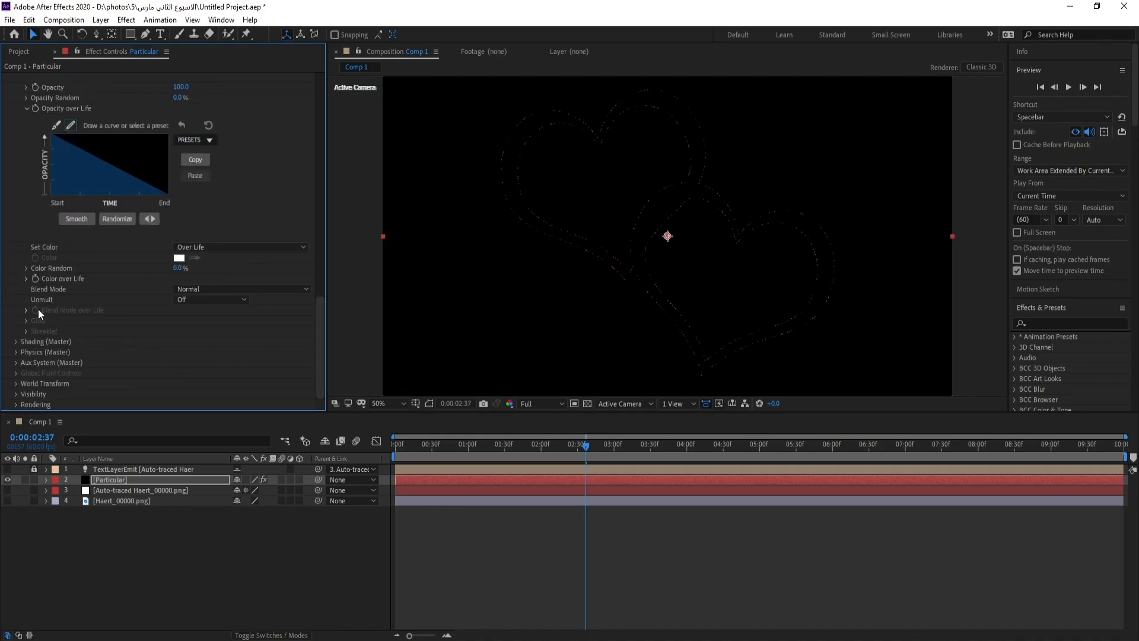
left_click(26, 279)
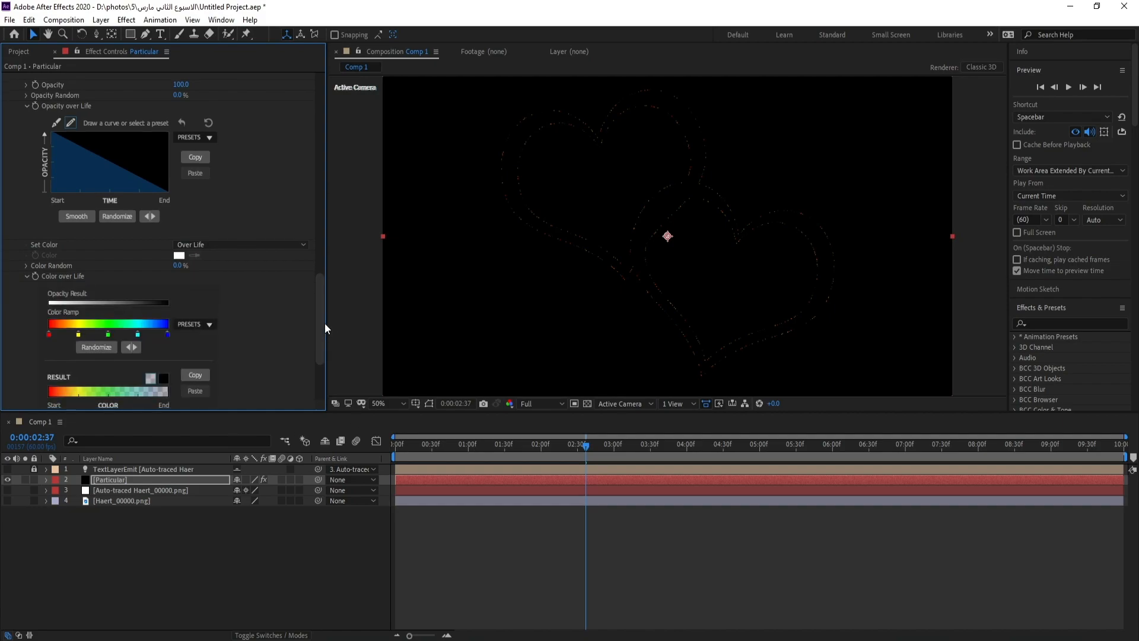
scroll(284, 308, "down", 4)
left_click(195, 198)
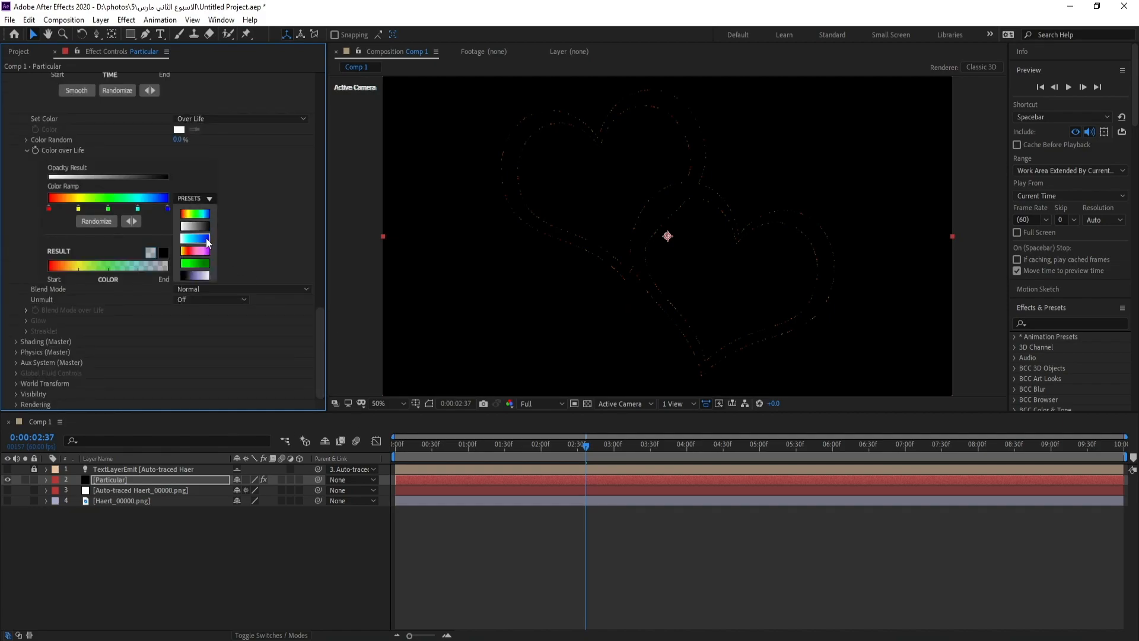
left_click(206, 238)
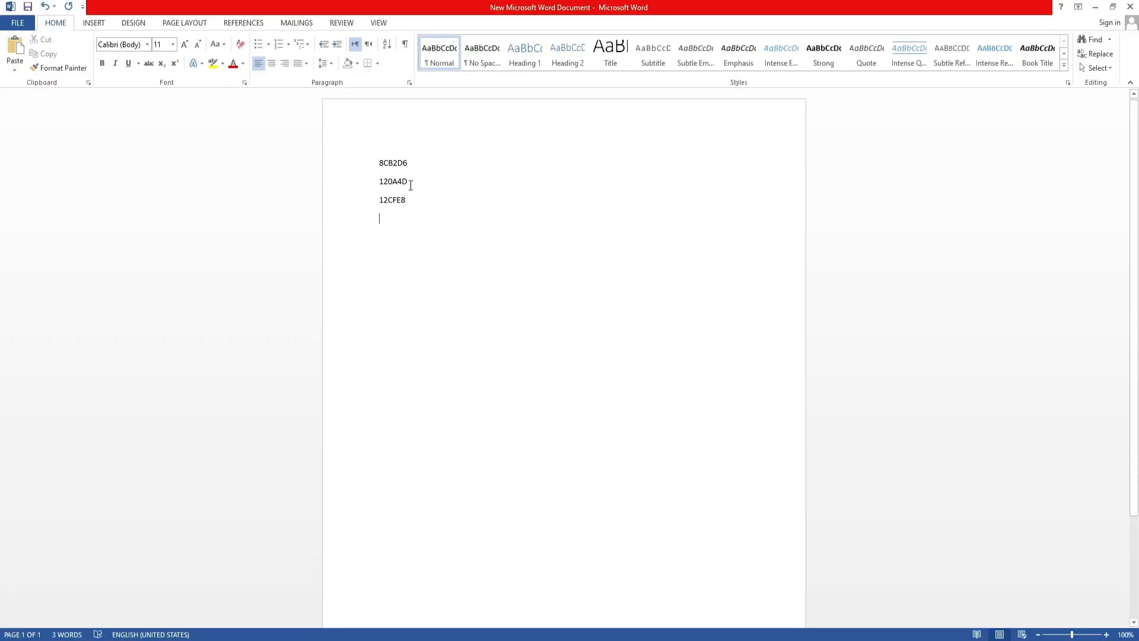
Copy hex code 8CB2D6 from the Word document and apply it to the first stop of Particular's color ramp in After Effects
left_click_drag(413, 163, 327, 163)
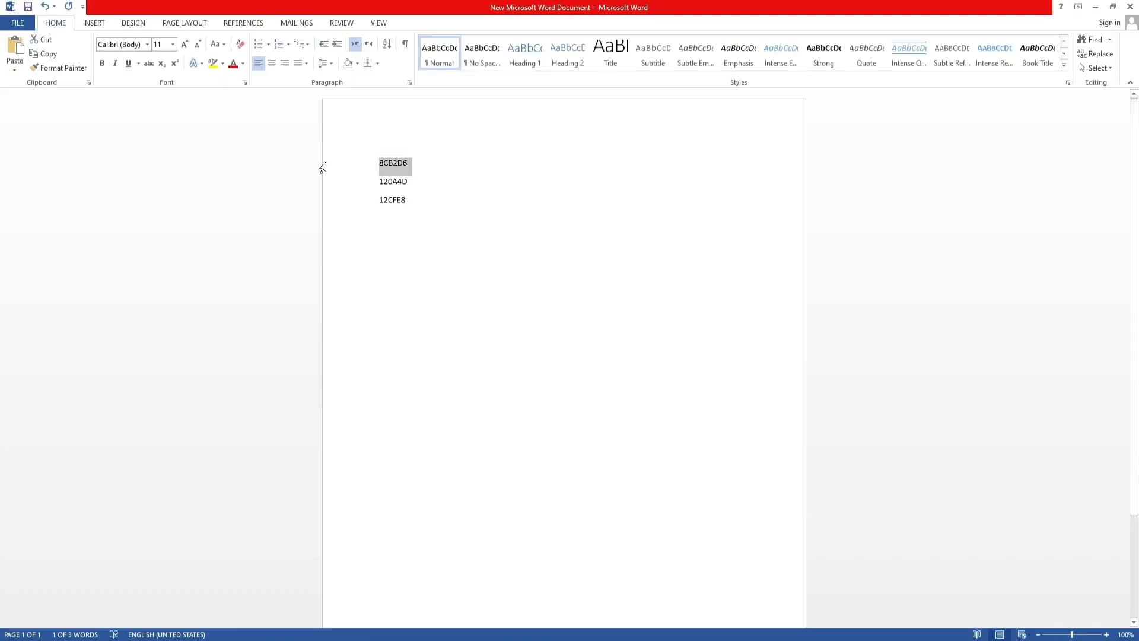
left_click(380, 632)
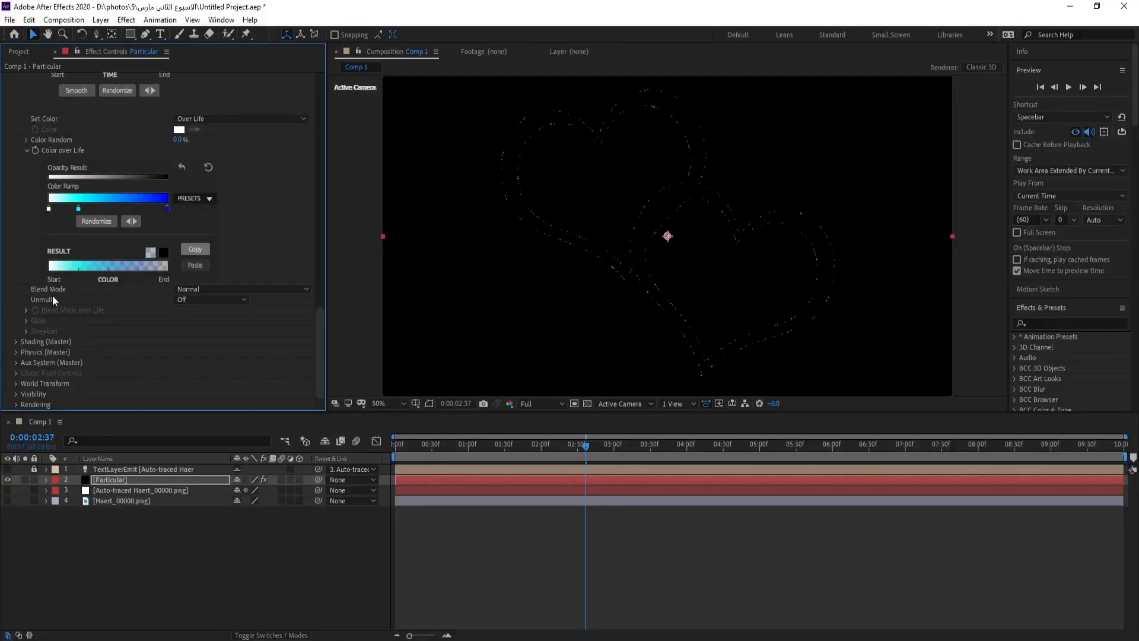
double_click(51, 209)
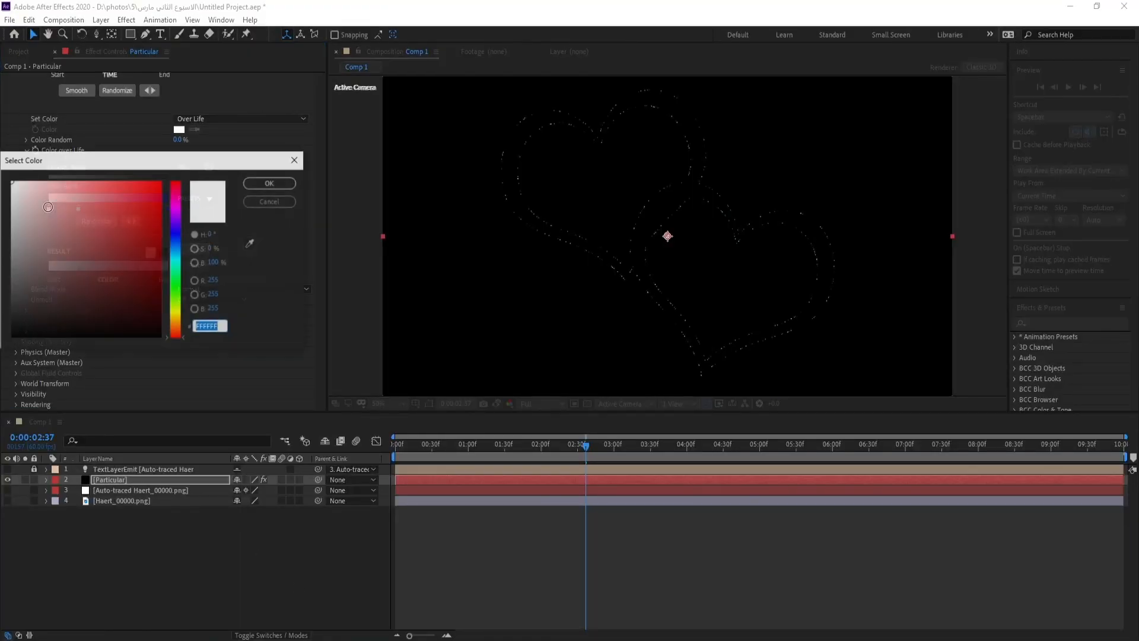
type("8CB2D6")
left_click(267, 181)
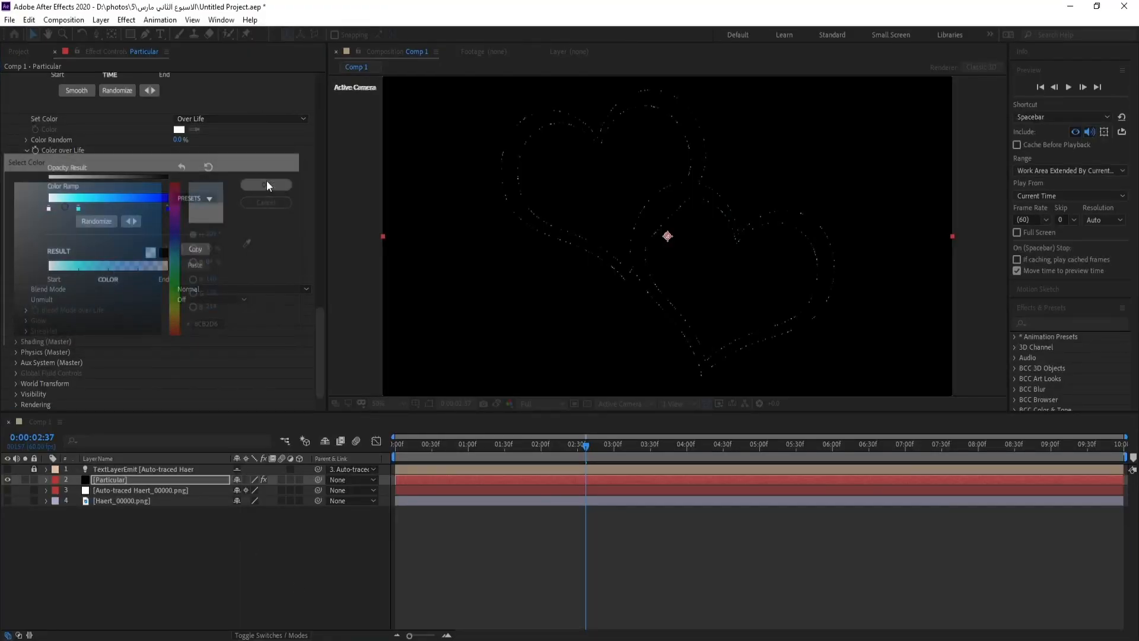
Copy hex code 120A4D from the Word document and apply it to the middle stop of the color ramp in After Effects
left_click(380, 632)
left_click_drag(401, 182, 356, 184)
key("ctrl+c")
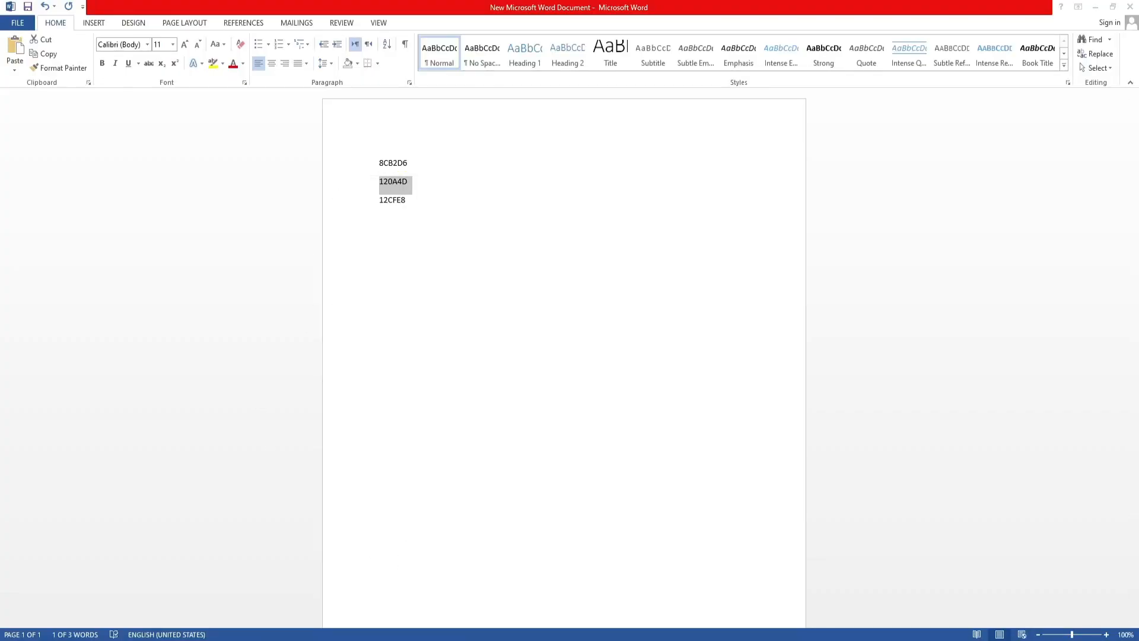
left_click(356, 633)
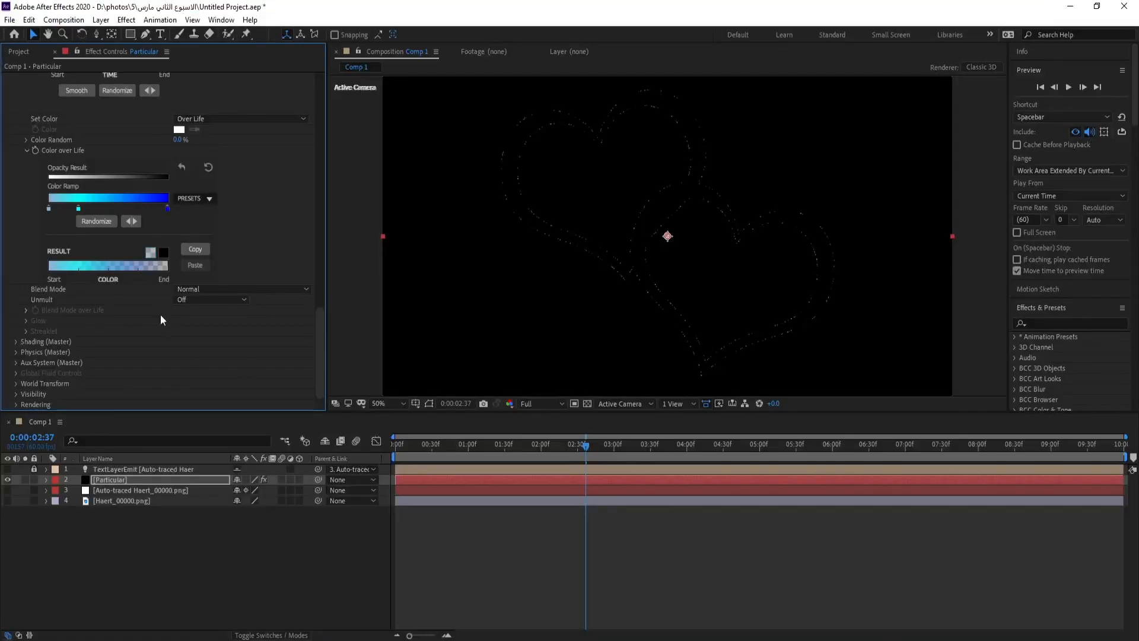
double_click(78, 208)
key("ctrl+v")
left_click(267, 181)
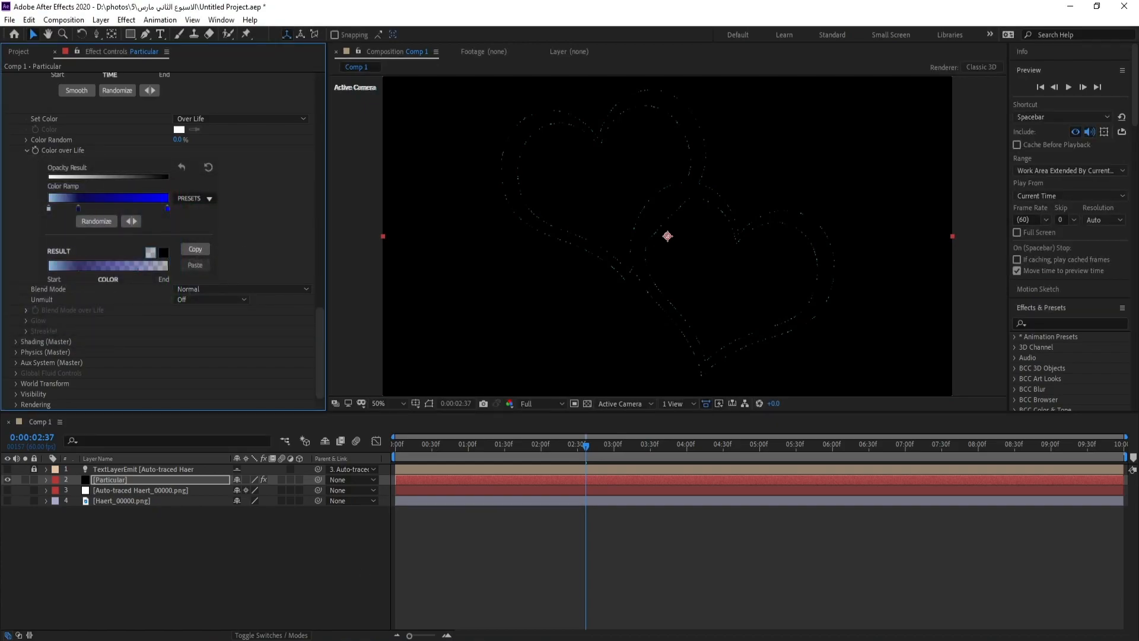
Copy hex code 12CFE8 from the Word document and apply it to the last stop of the color ramp in After Effects
key("alt+Tab")
left_click(333, 199)
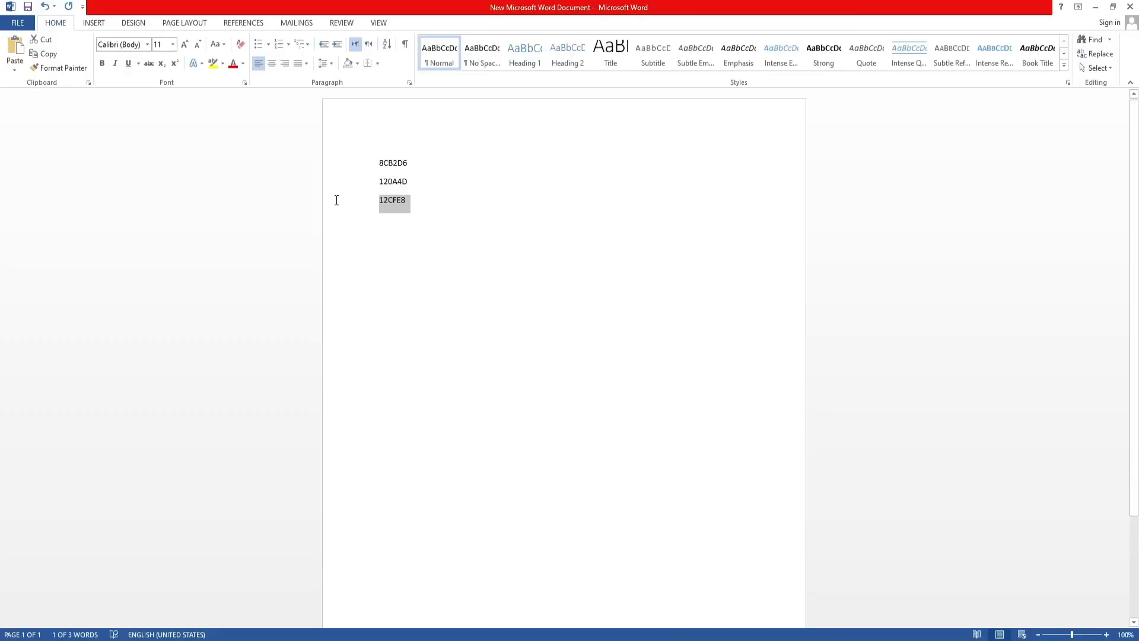
key("alt+Tab")
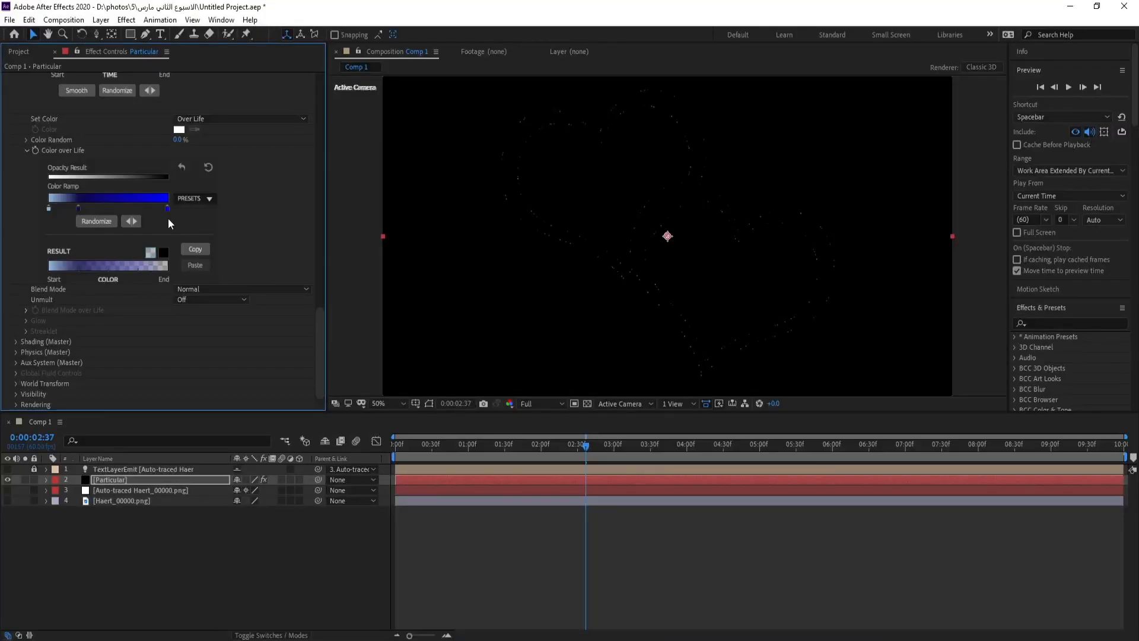
double_click(168, 208)
type("12CFE8")
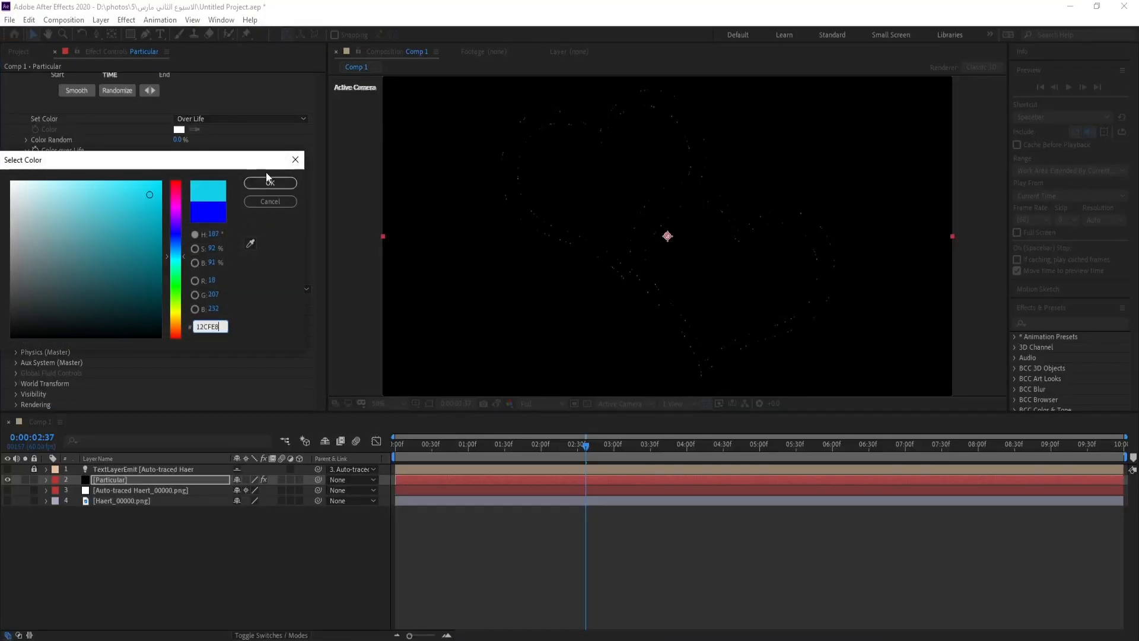
left_click(272, 181)
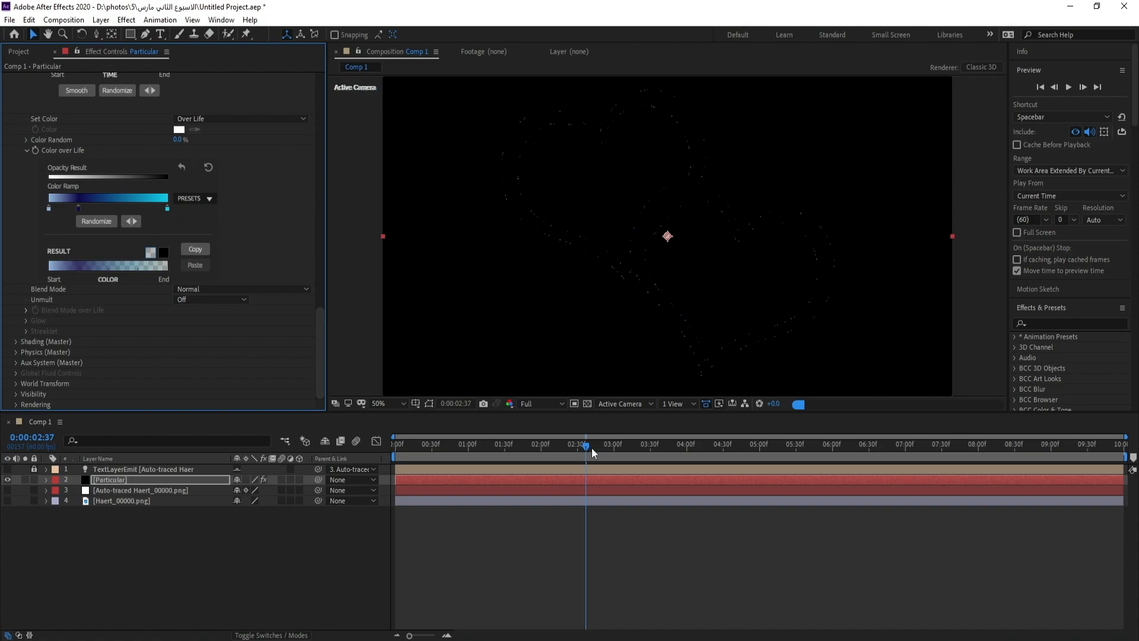
Move the current time to 0:00:02:34 and apply the Stylize Glow effect to the Particular layer
left_click_drag(586, 449, 584, 448)
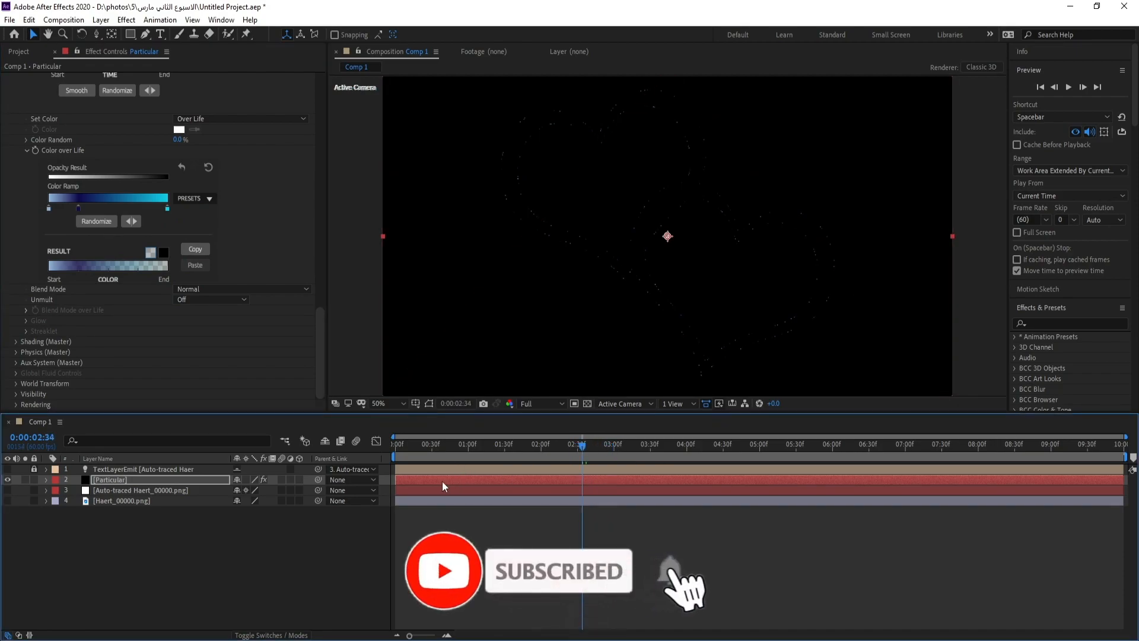
left_click(126, 482)
left_click(127, 19)
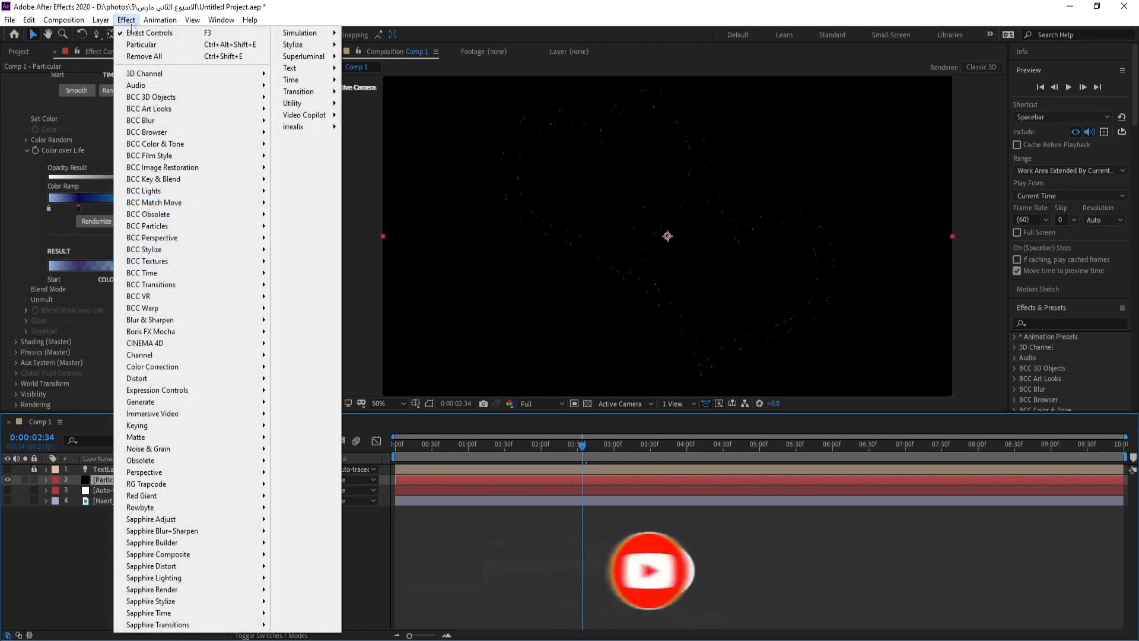
mouse_move(315, 45)
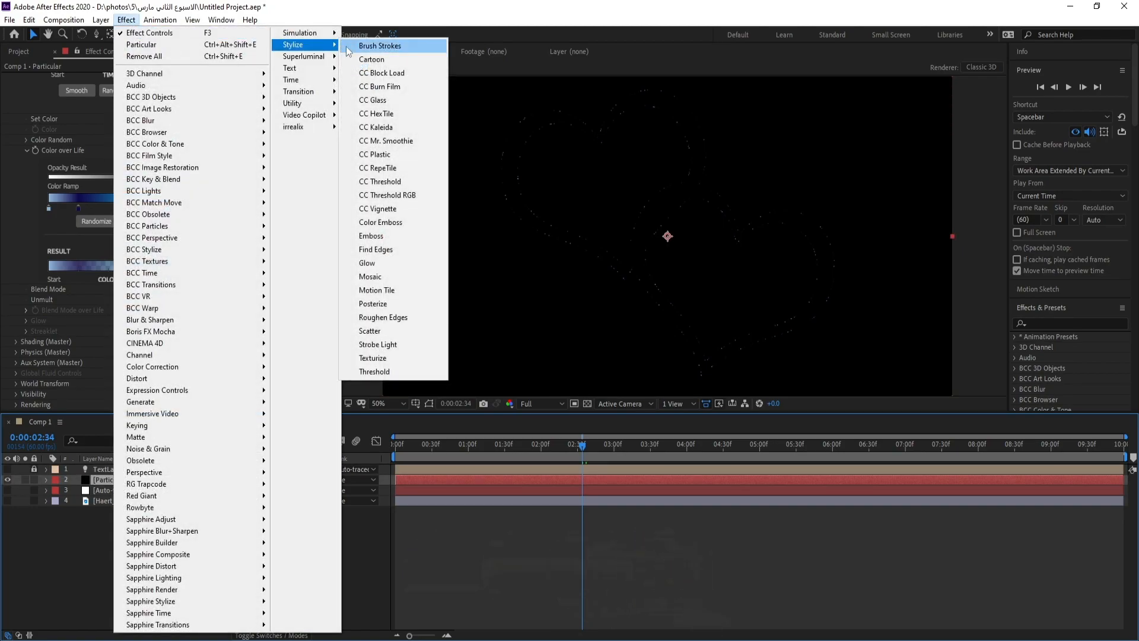
left_click(389, 265)
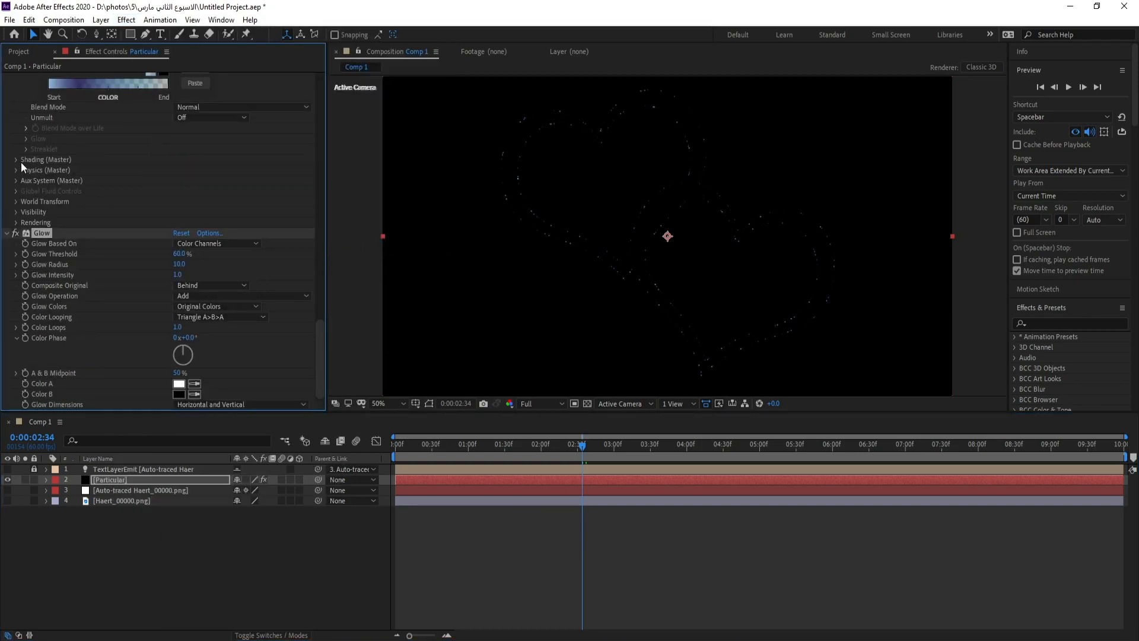
Duplicate the Glow effect on the Particular layer and collapse the settings of all its effects
scroll(21, 162, "up", 15)
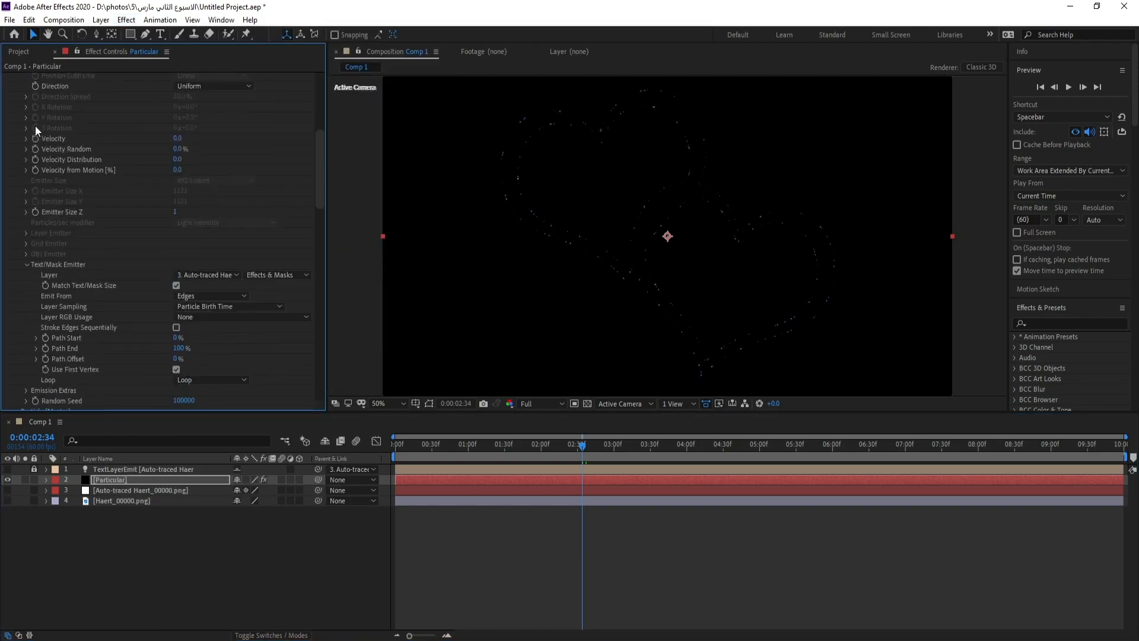
scroll(34, 127, "up", 5)
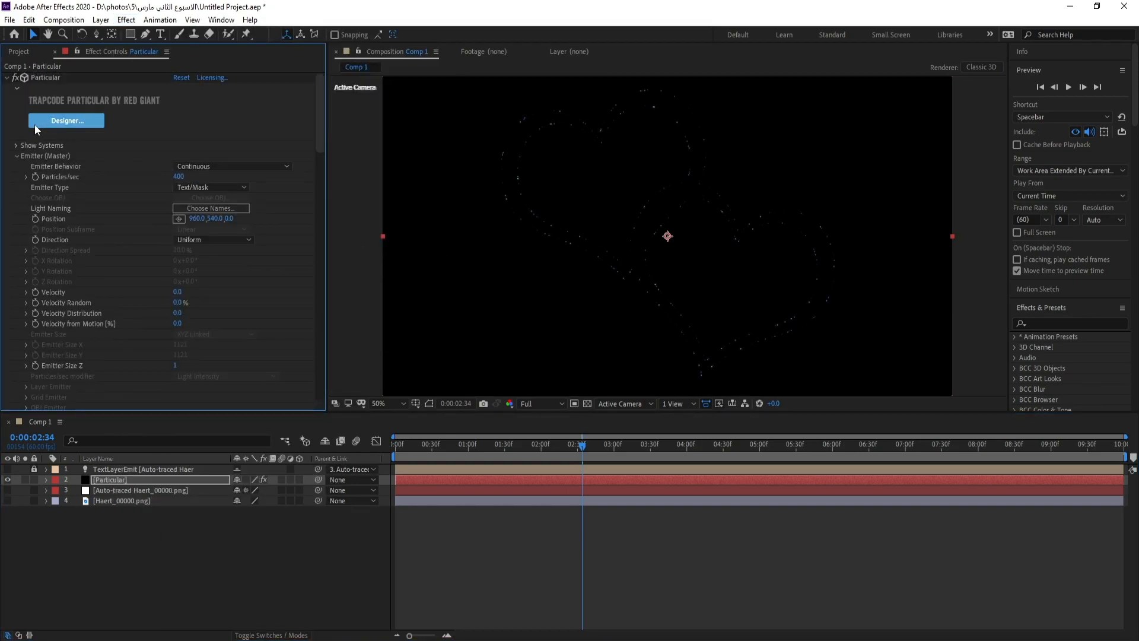
left_click(6, 79)
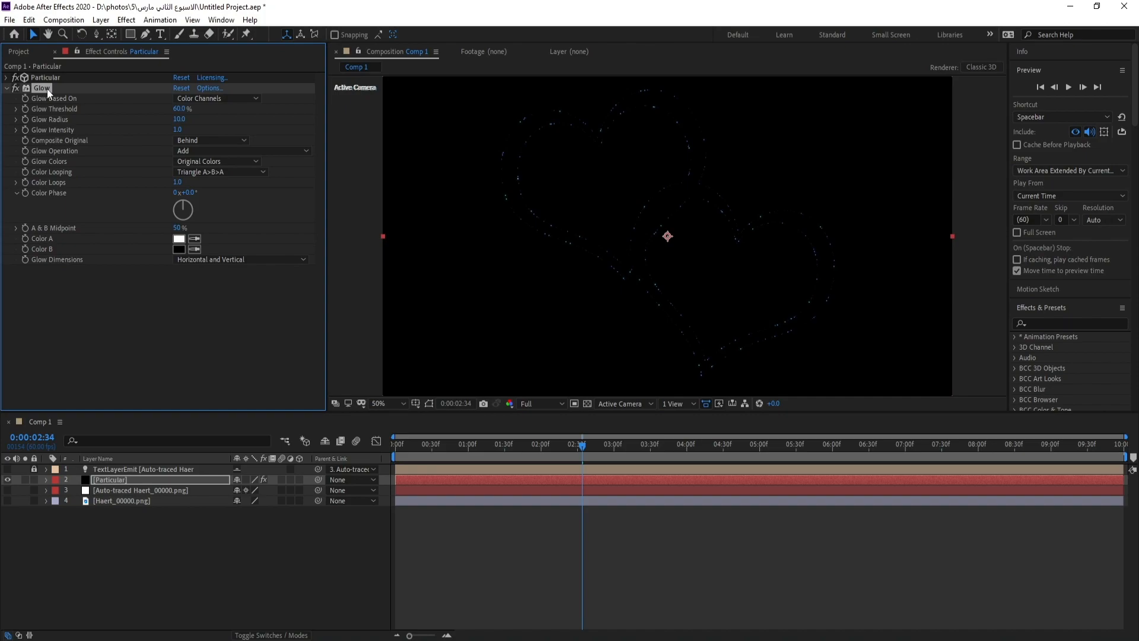
key("ctrl+d")
scroll(56, 115, "down", 1)
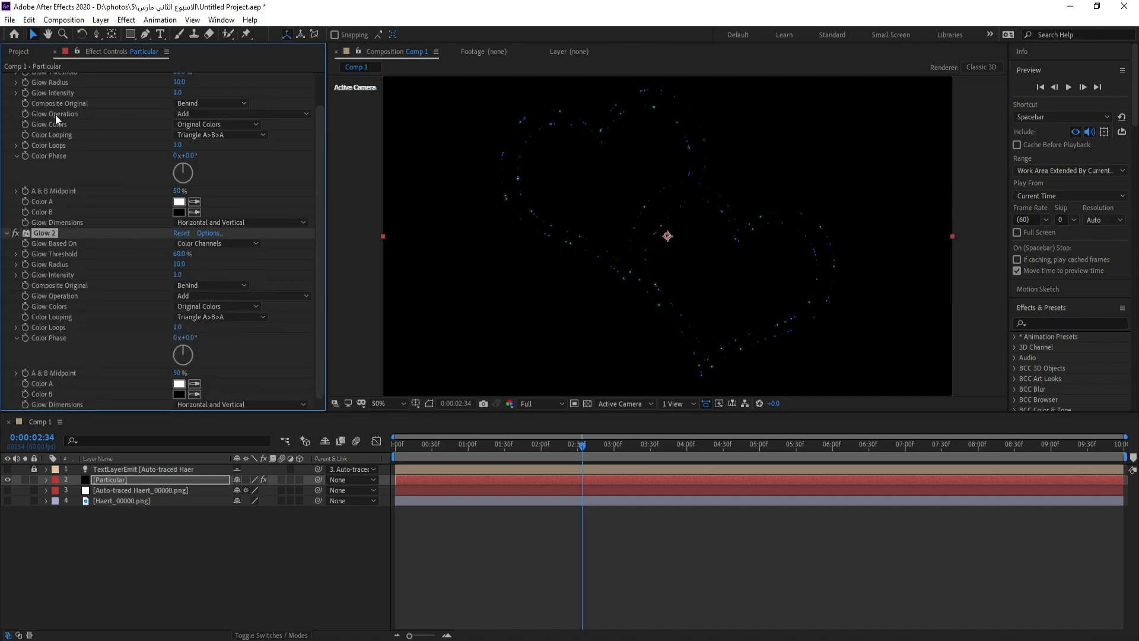
left_click(7, 233)
left_click(7, 88)
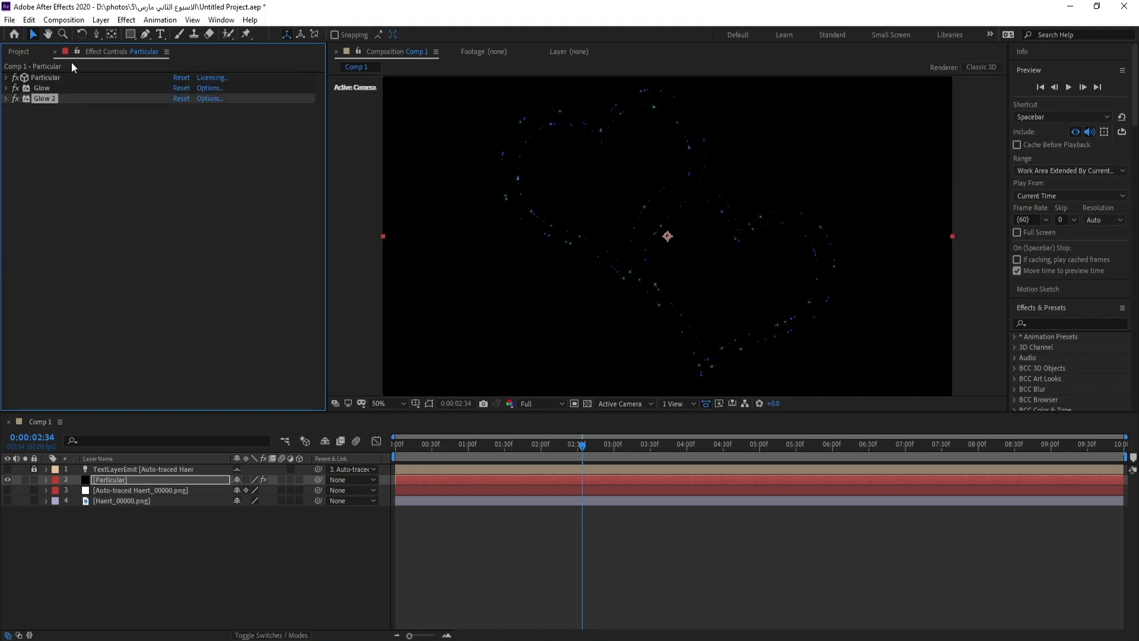
Add a Curves effect to the Particular layer and raise the midpoint of its RGB curve
left_click(126, 20)
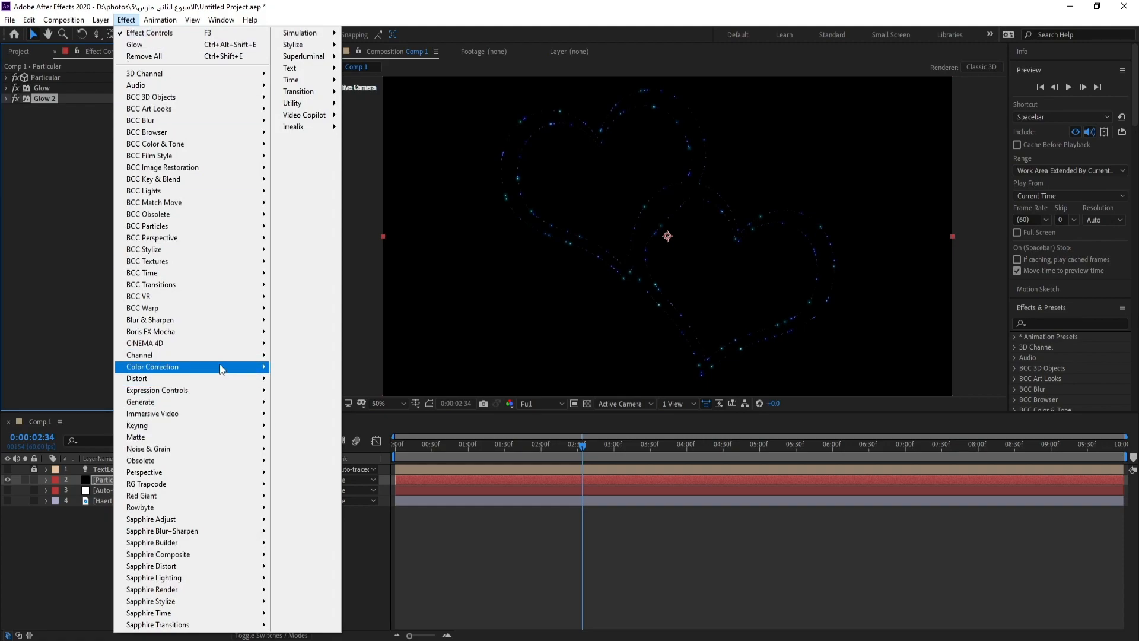
mouse_move(222, 367)
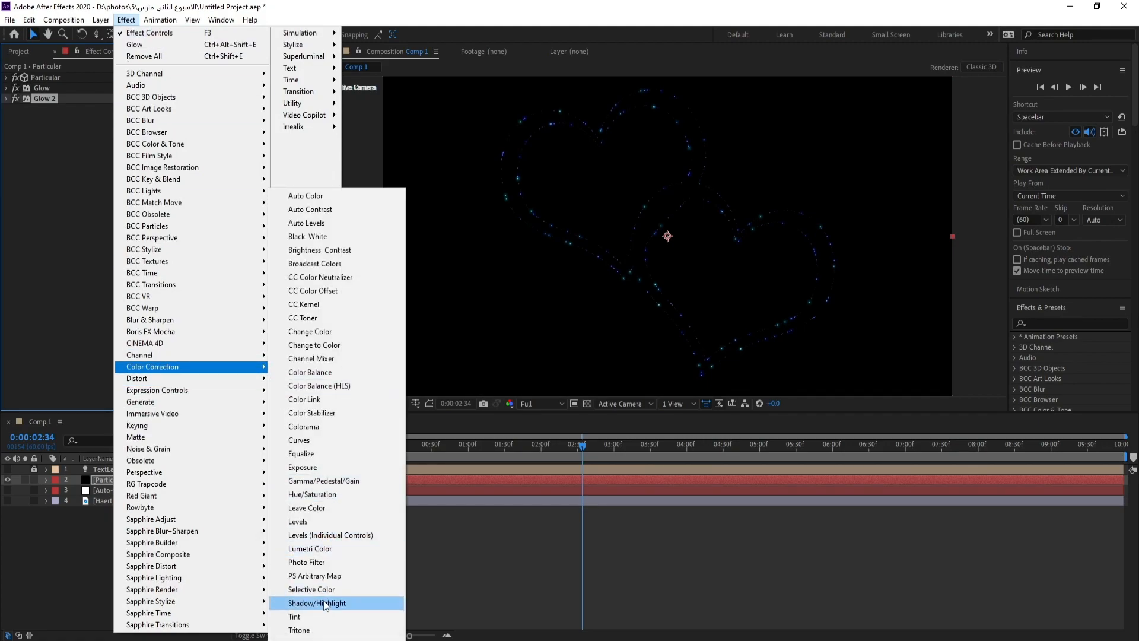
left_click(319, 440)
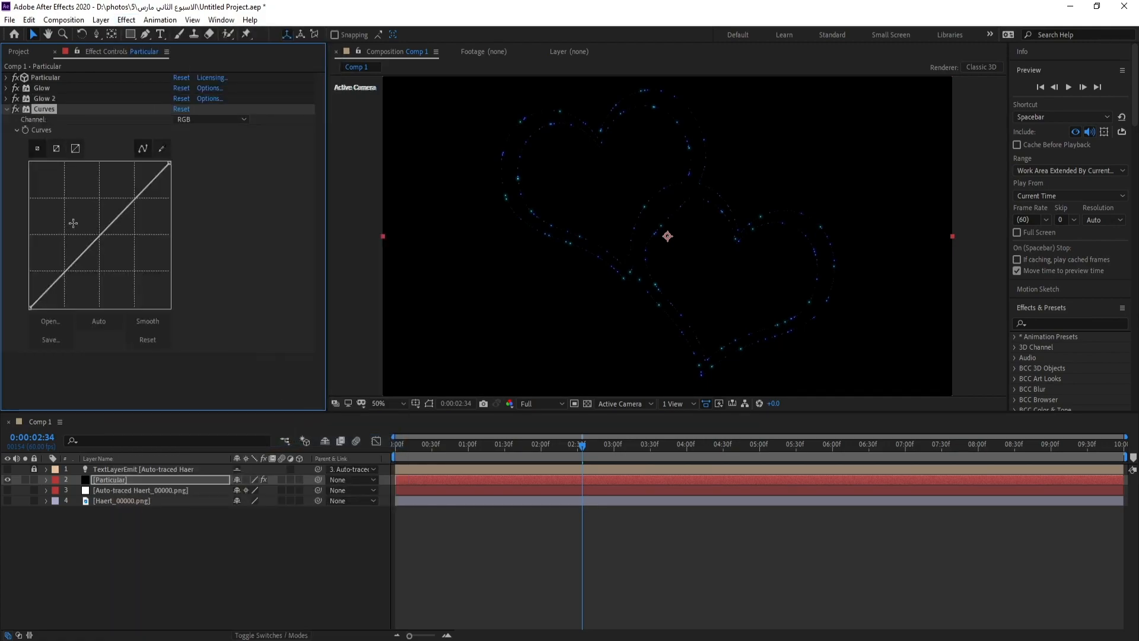
left_click_drag(100, 235, 91, 217)
Switch the Curves effect to the Alpha channel and raise the middle of the alpha curve
left_click(208, 120)
left_click(219, 187)
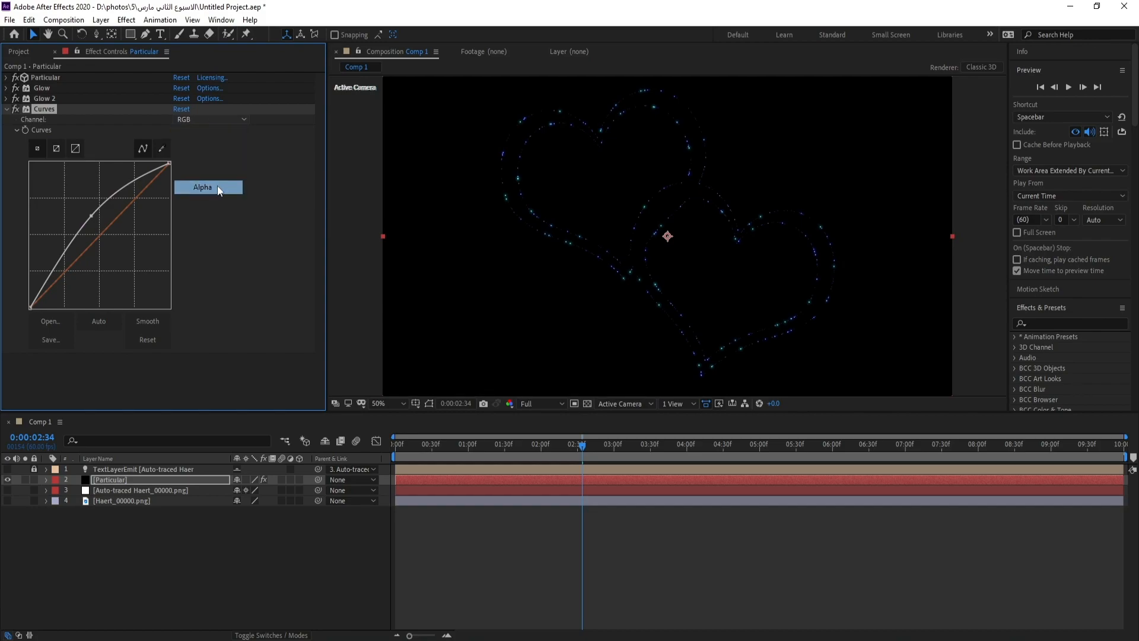
left_click_drag(107, 210, 105, 191)
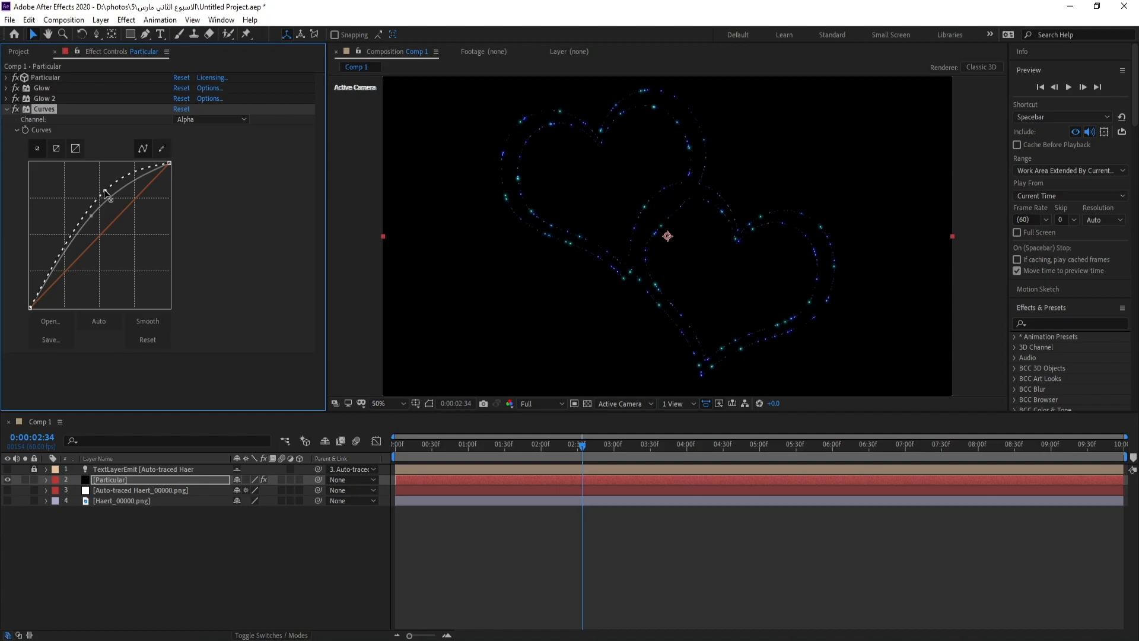
Create an adjustment layer above the Particular layer and apply the Stylize Glow effect to it
left_click(101, 20)
mouse_move(118, 34)
left_click(339, 127)
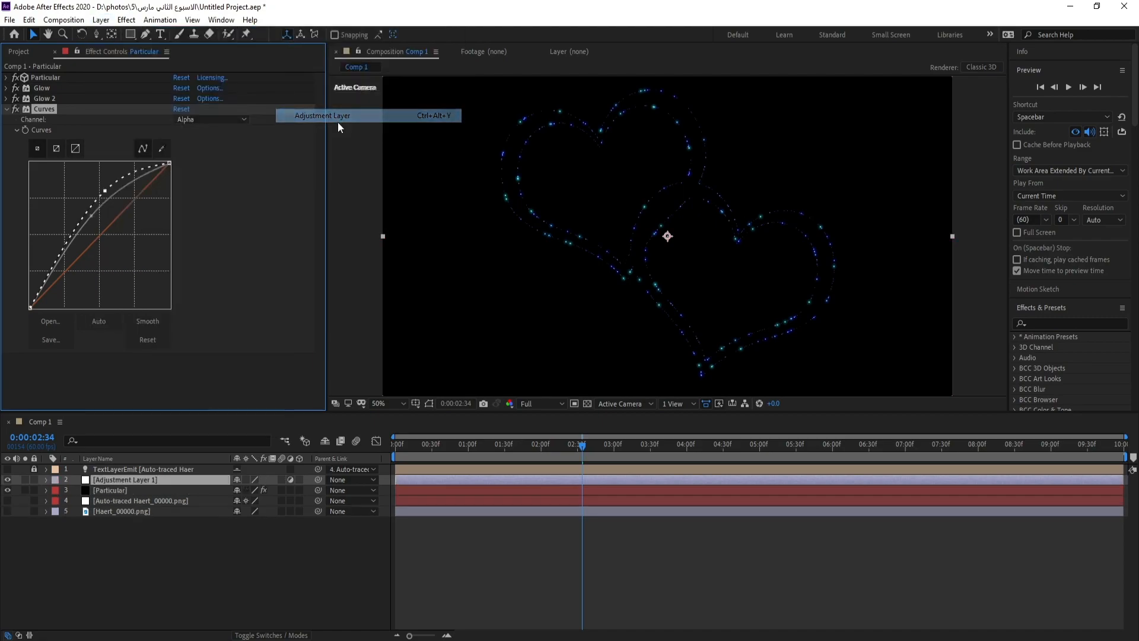
left_click(126, 20)
mouse_move(321, 59)
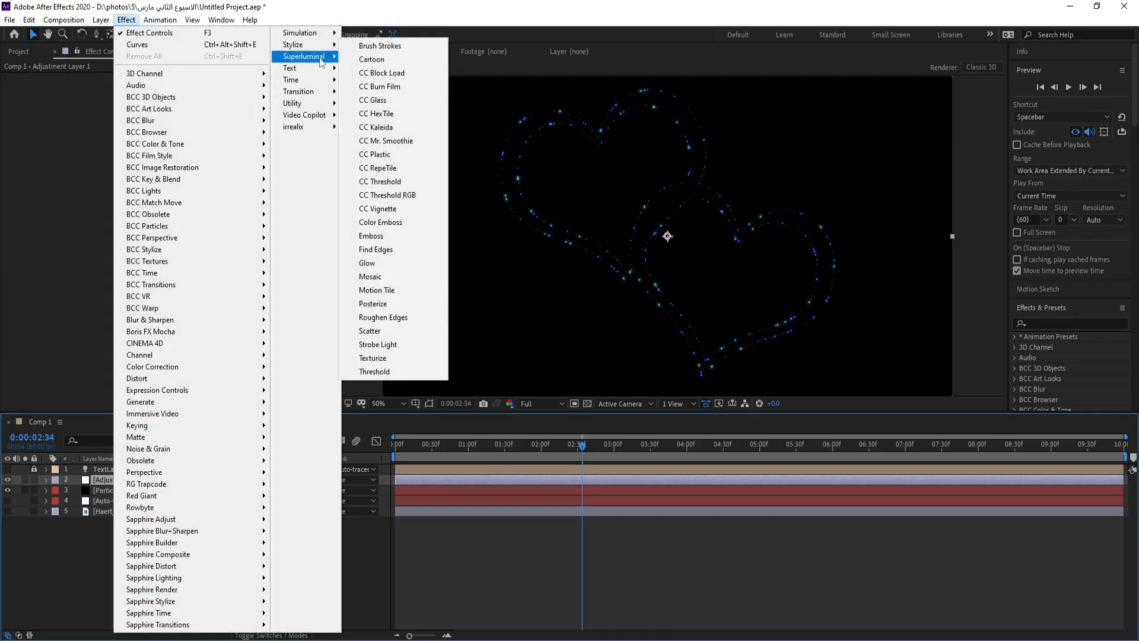
left_click(401, 262)
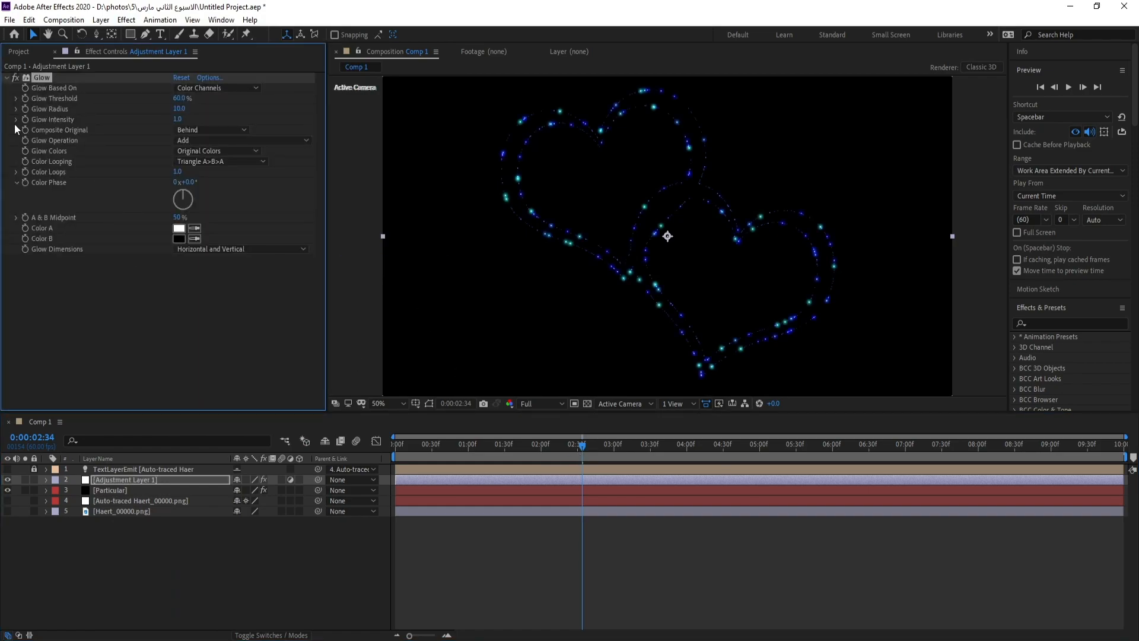
Set the adjustment layer's Glow Threshold to 8% and its Glow Radius to 60
left_click(181, 98)
type("80")
left_click(179, 108)
type("60")
key("Return")
Add a Curves effect to the adjustment layer and shape its RGB curve into a gentle S, raising highlights and lowering shadows
left_click(133, 22)
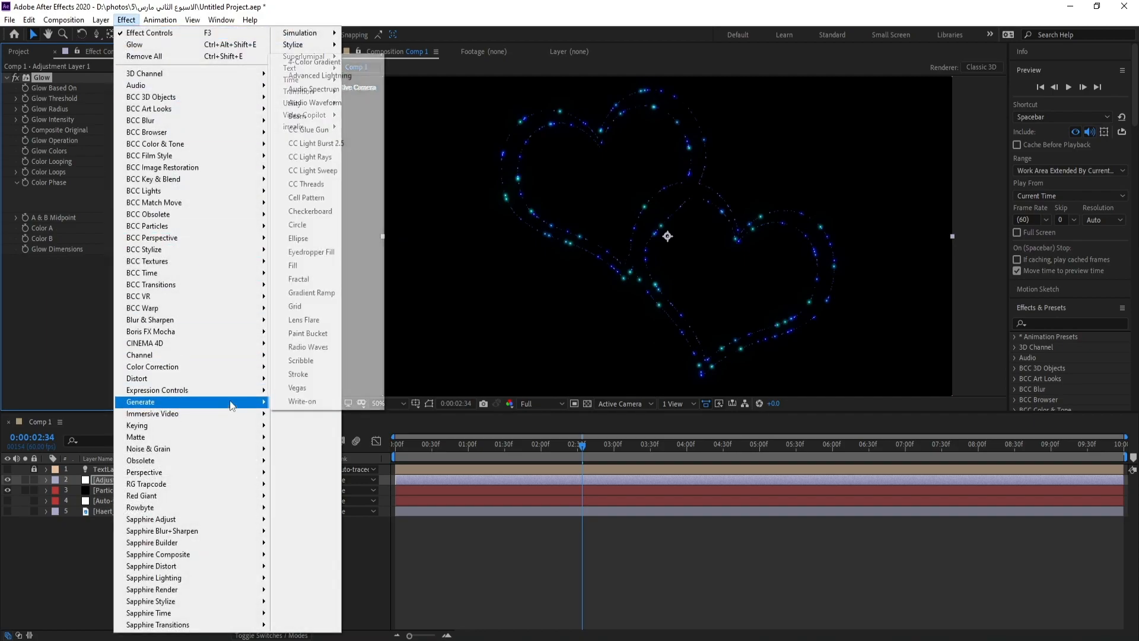
mouse_move(249, 367)
left_click(302, 453)
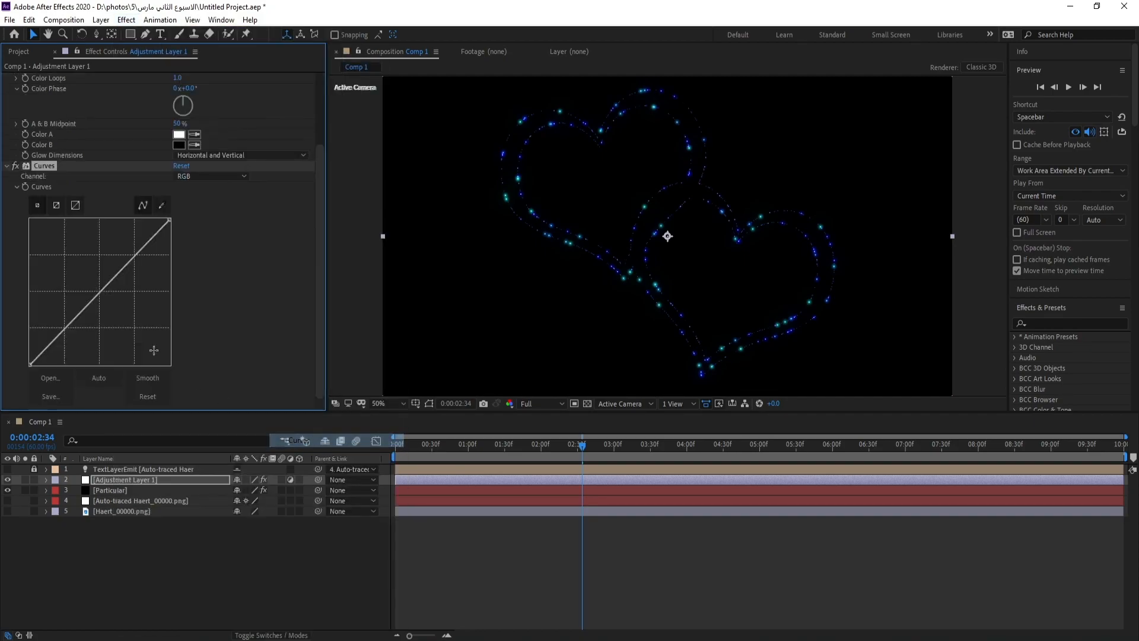
left_click_drag(118, 277, 118, 258)
left_click_drag(73, 312, 77, 325)
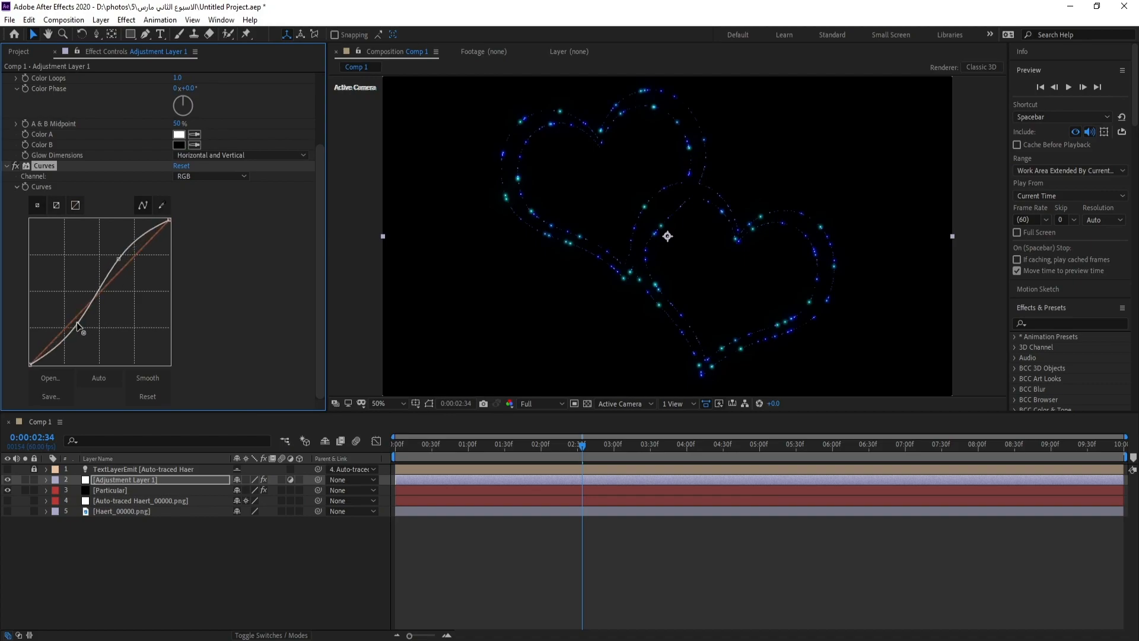
Switch the adjustment layer's Curves to the Alpha channel, pull the middle of the curve down and preview the animation
left_click(212, 177)
left_click(218, 243)
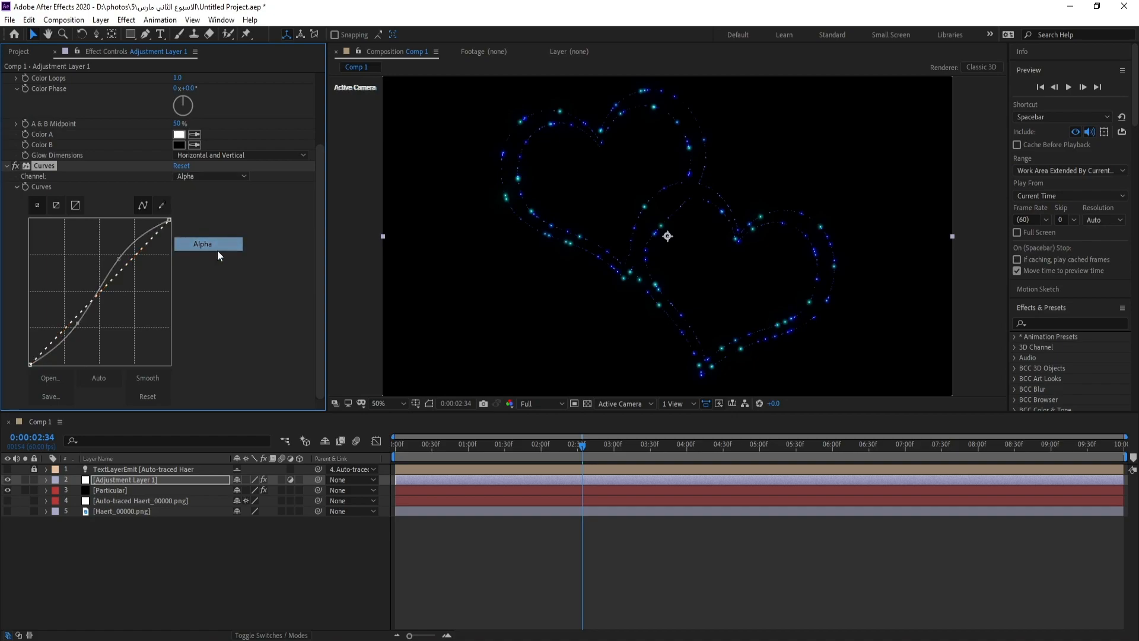
mouse_move(99, 290)
left_mouse_down()
mouse_move(105, 299)
mouse_move(124, 275)
mouse_move(123, 254)
mouse_move(117, 302)
left_mouse_up()
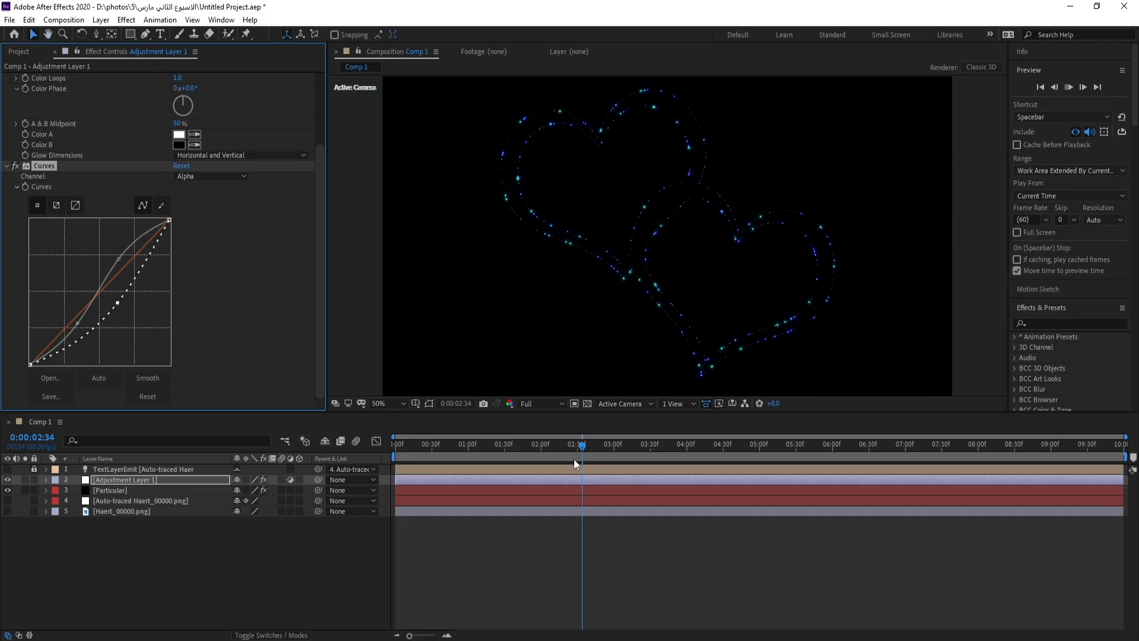
key("space")
left_click(585, 449)
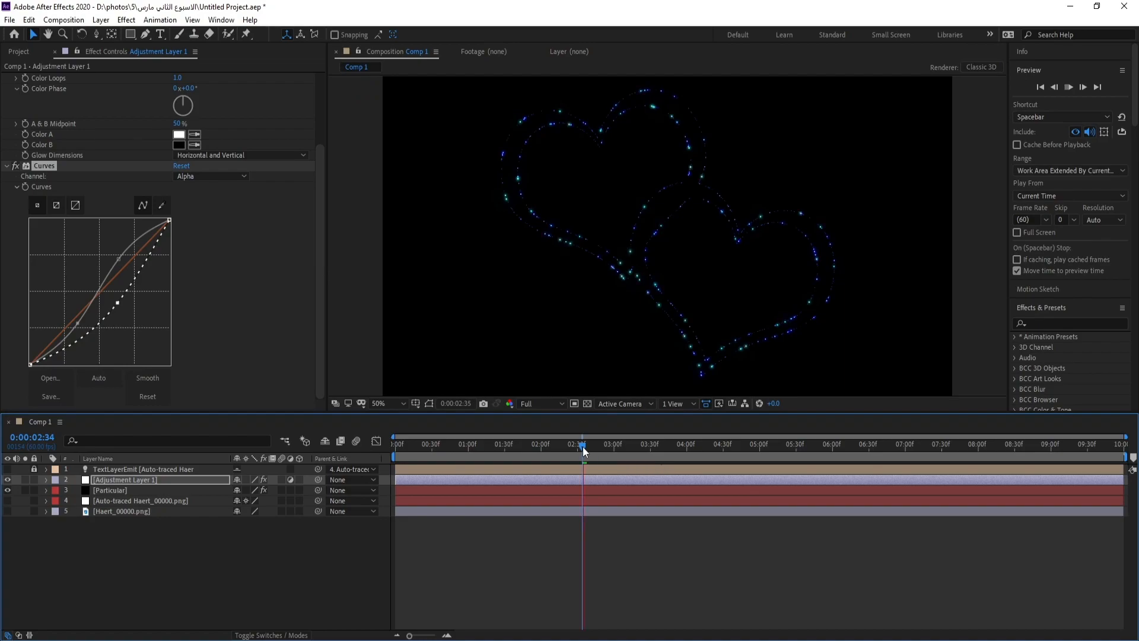
Duplicate the Particular layer and set the copy's Emitter Type to Box with Emitter Size set to XYZ Individual
left_click(107, 490)
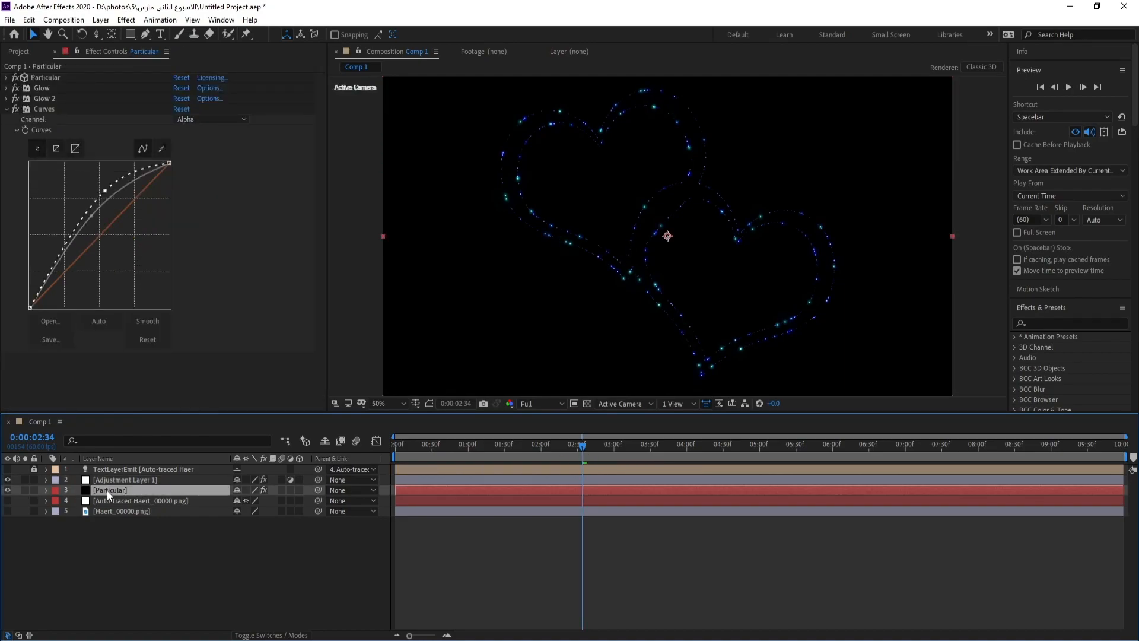
key("ctrl+d")
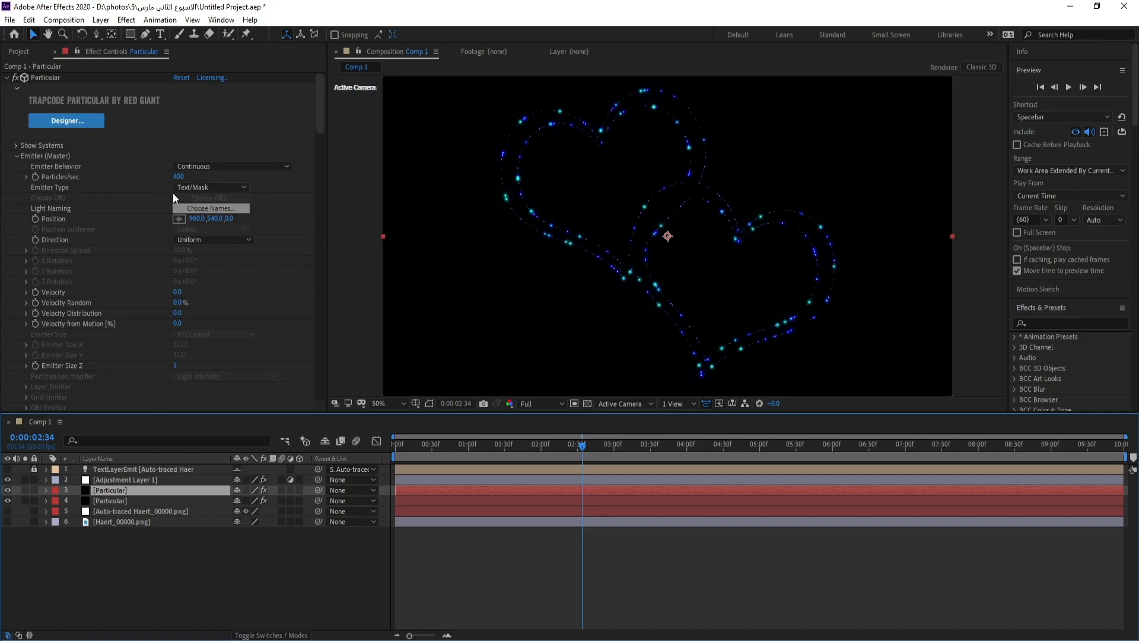
left_click(208, 187)
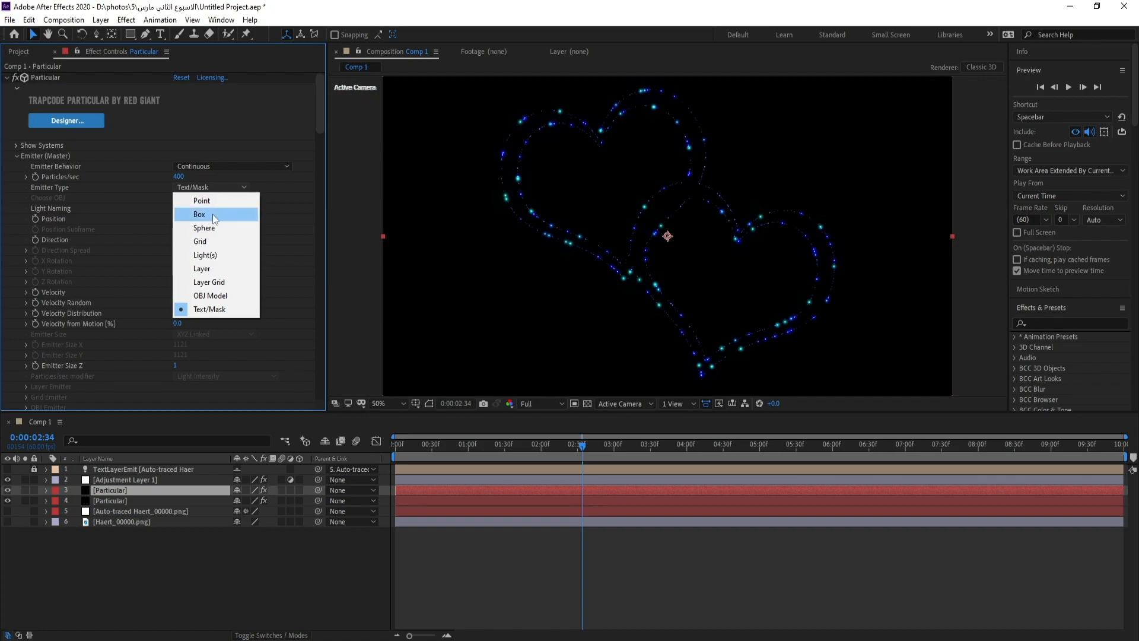
left_click(212, 214)
left_click(219, 333)
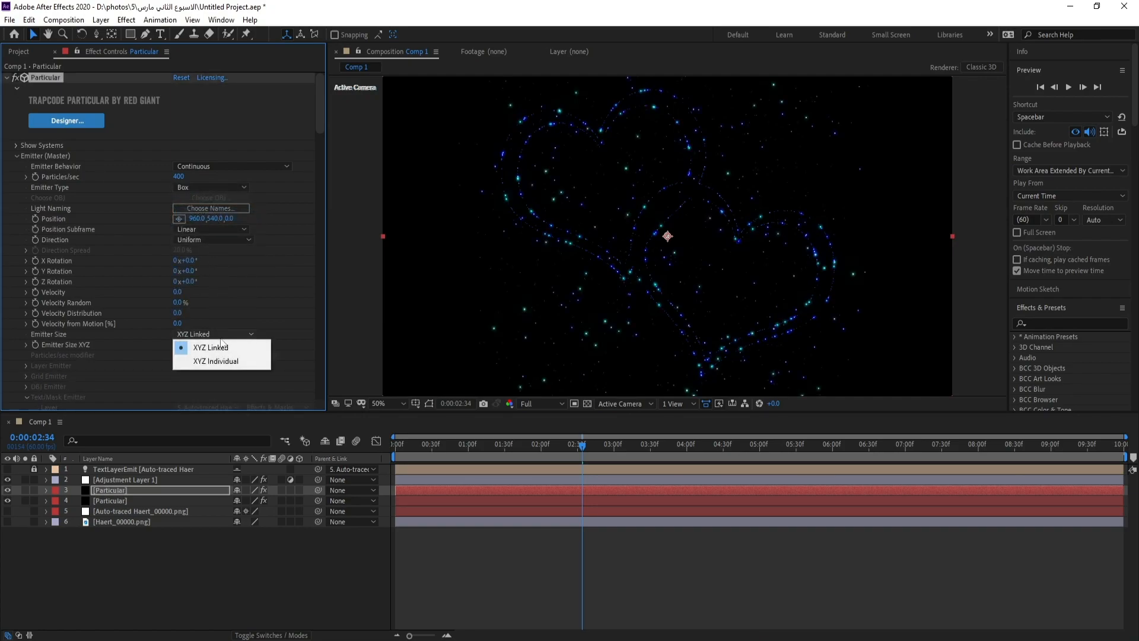
left_click(230, 360)
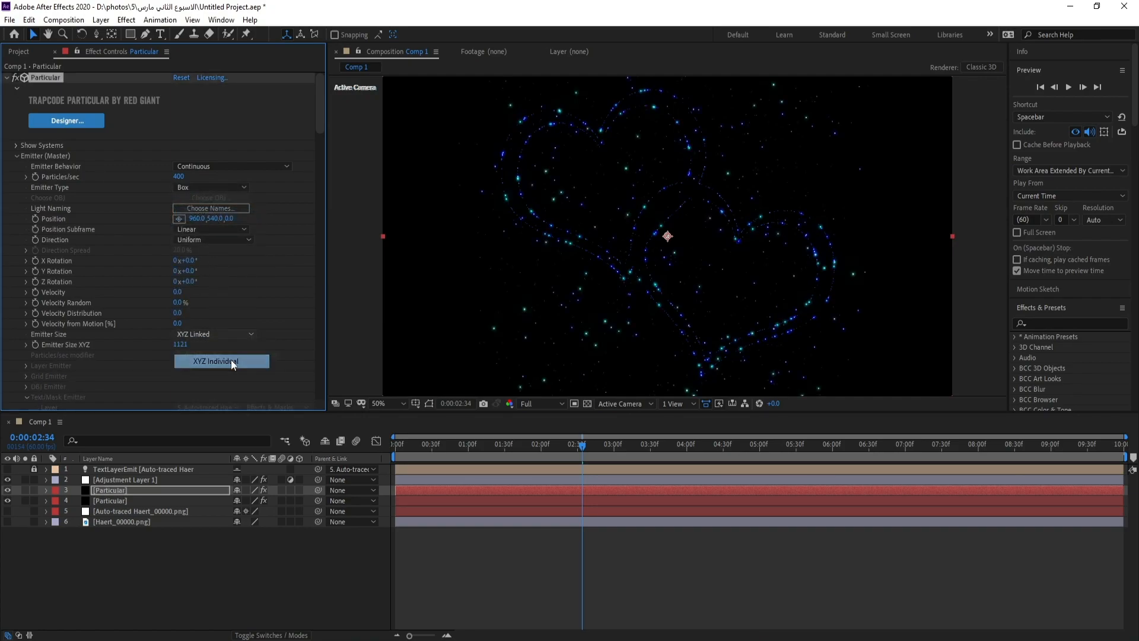
Increase the duplicated Particular layer's Emitter Size X to 2200 so the particles span the frame
left_click_drag(318, 124, 319, 130)
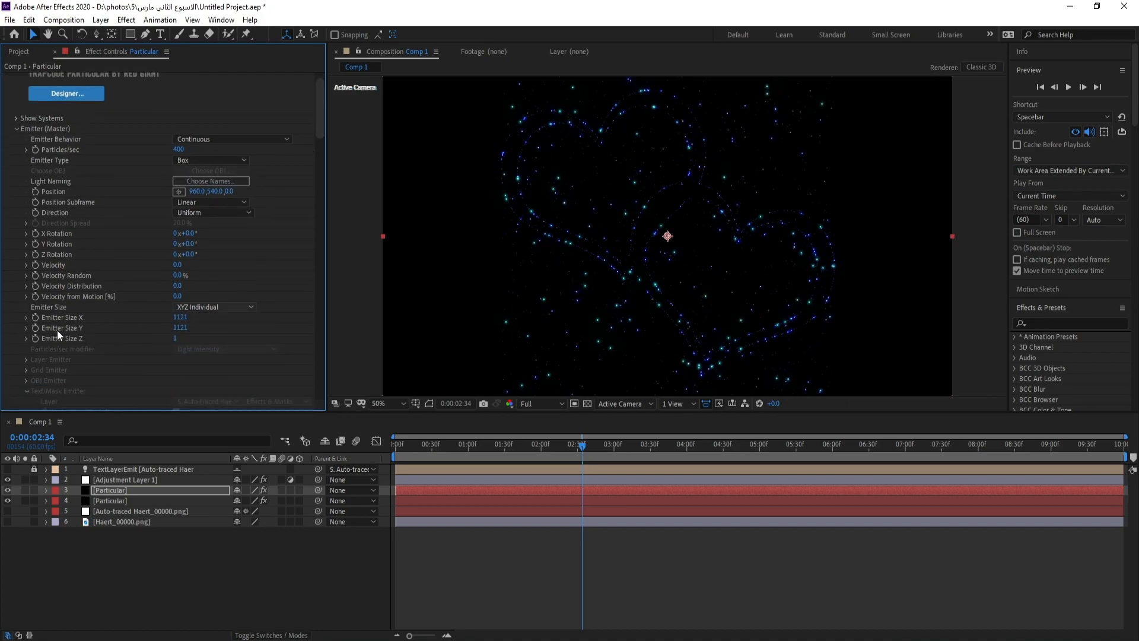
left_click_drag(181, 320, 481, 320)
left_click_drag(181, 321, 506, 308)
left_click_drag(322, 144, 322, 127)
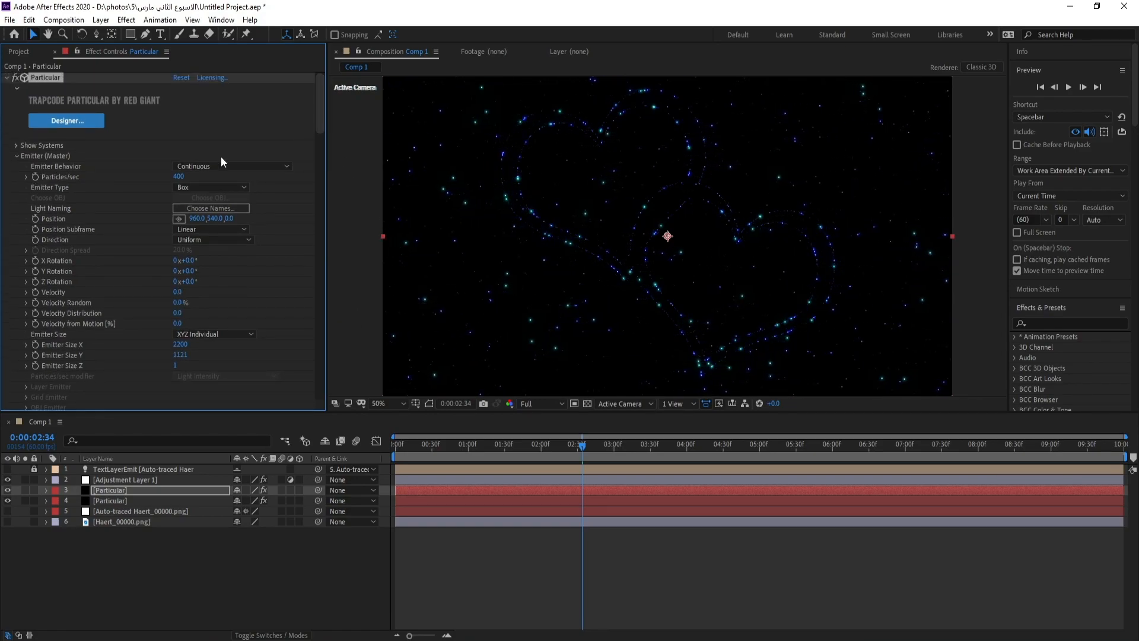
Set the duplicated Particular layer's Particles/sec to 100 and preview the scattered background particles
left_click(176, 176)
type("100")
key("Return")
key("space")
left_click(584, 449)
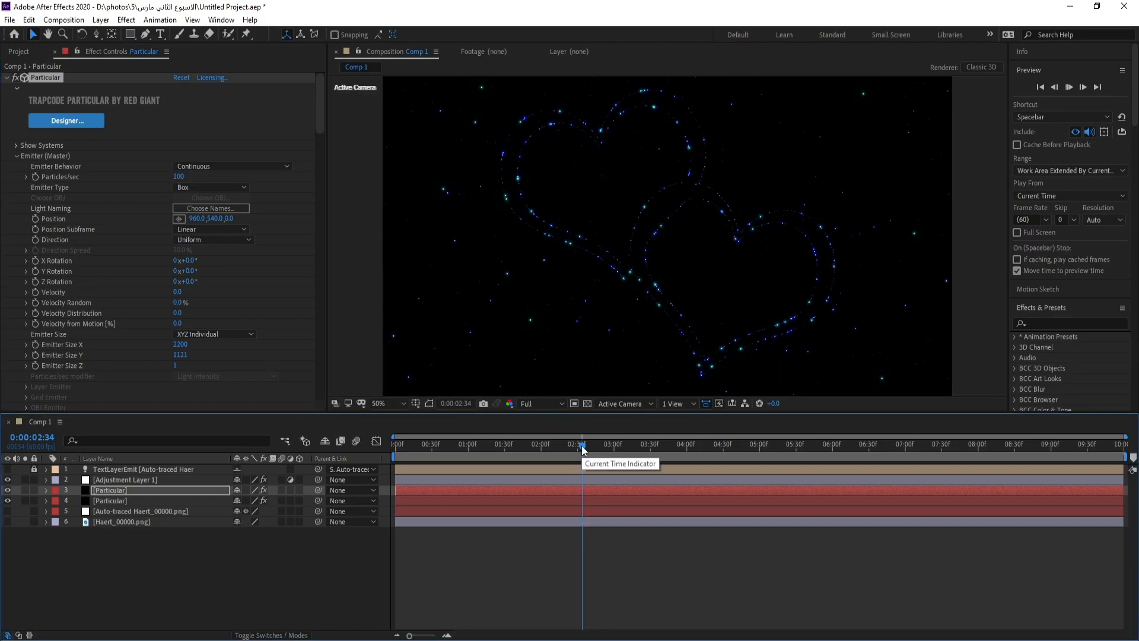
key("space")
left_click(584, 449)
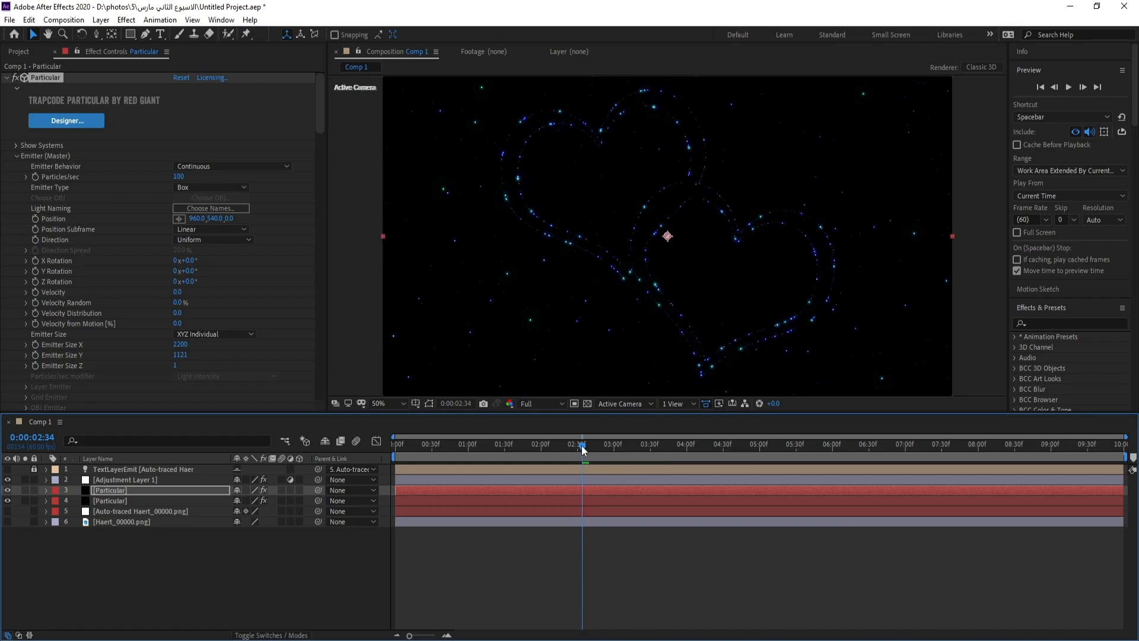
key("space")
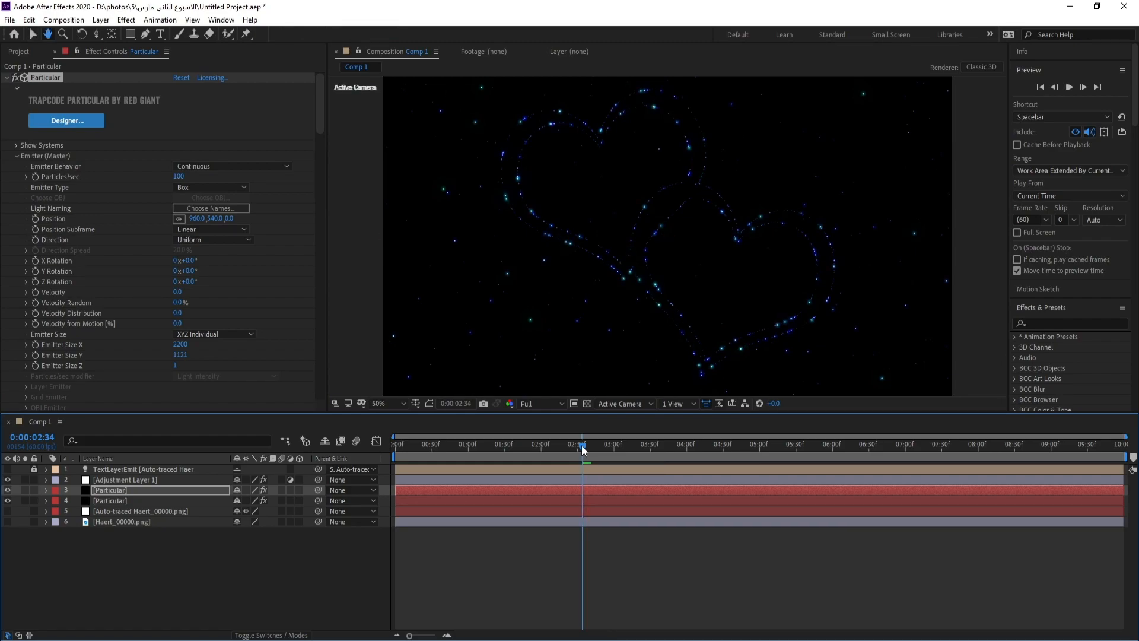
left_click(583, 449)
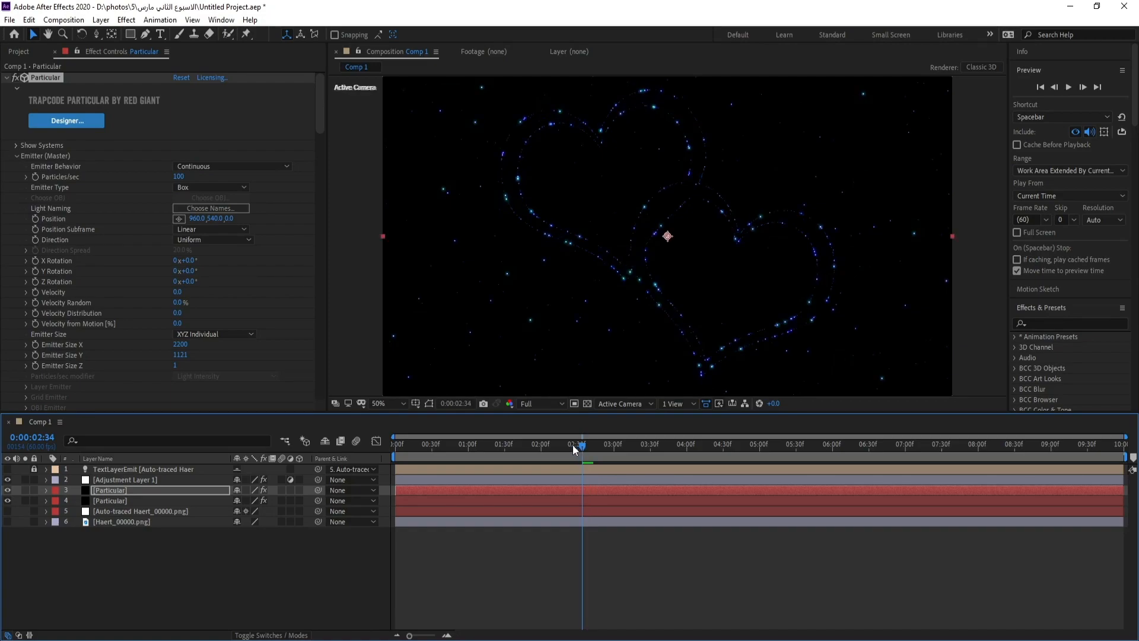
Create a black solid named BG and move it to the bottom of the layer stack
left_click(102, 21)
mouse_move(178, 33)
left_click(297, 47)
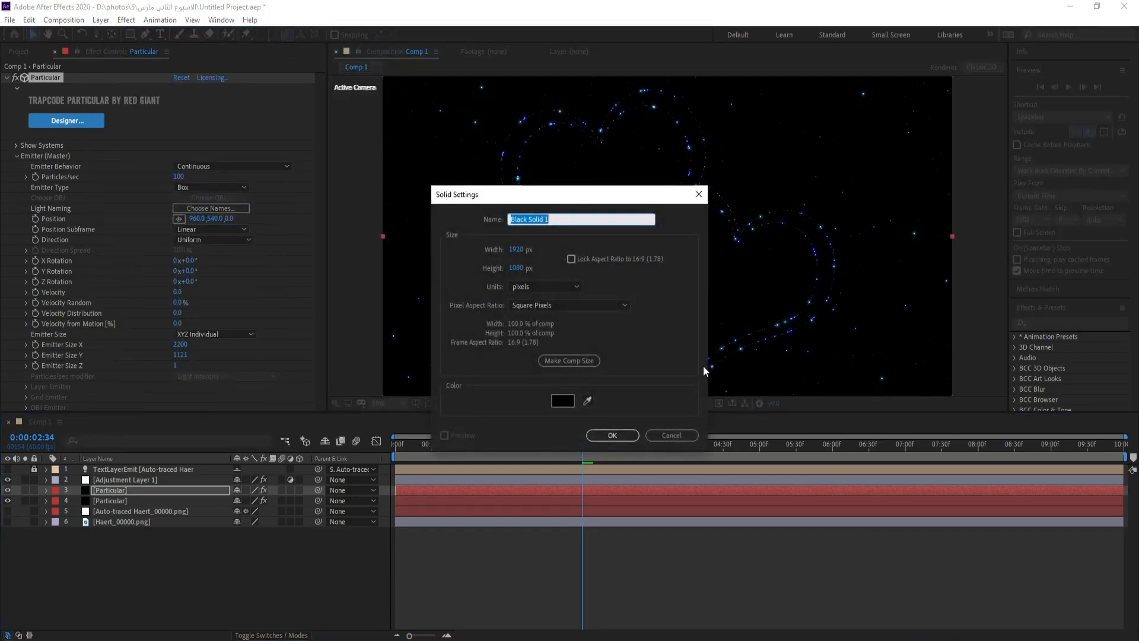
type("BG")
key("Return")
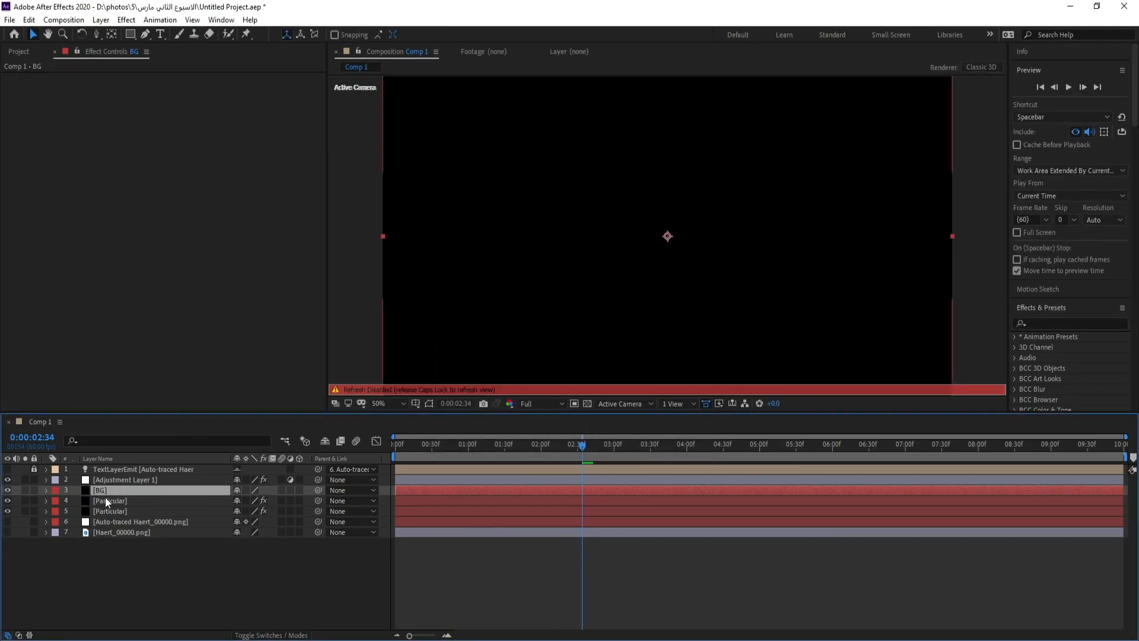
key("Caps_Lock")
left_click_drag(104, 487, 114, 534)
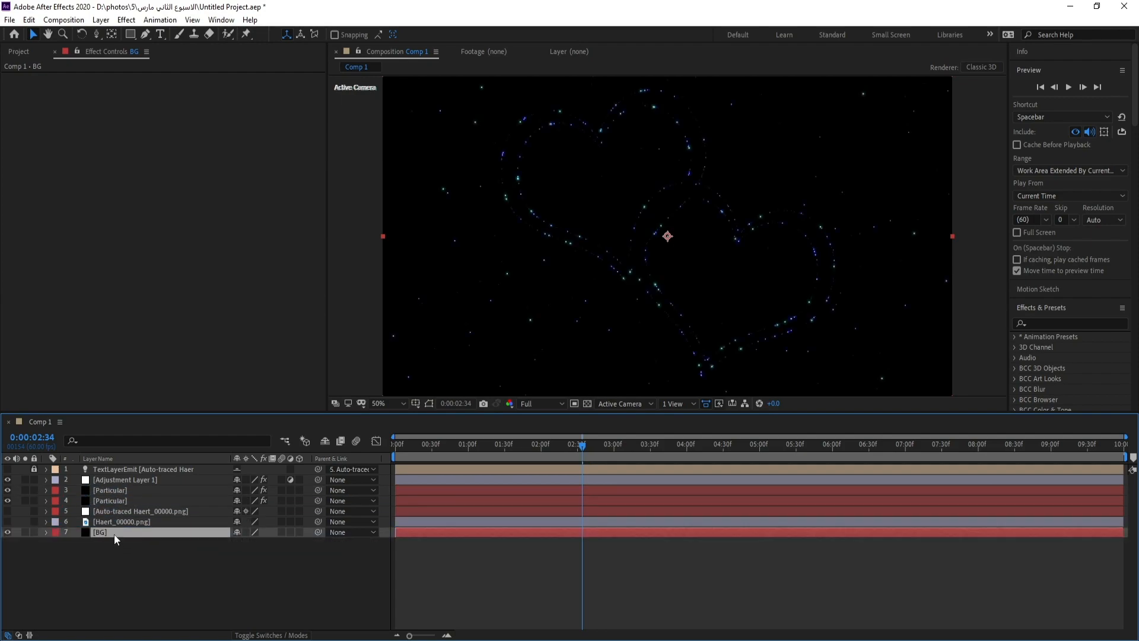
Apply a Gradient Ramp to the BG layer, set it to Radial Ramp and move its start to the frame centre at 960, 540
left_click(127, 19)
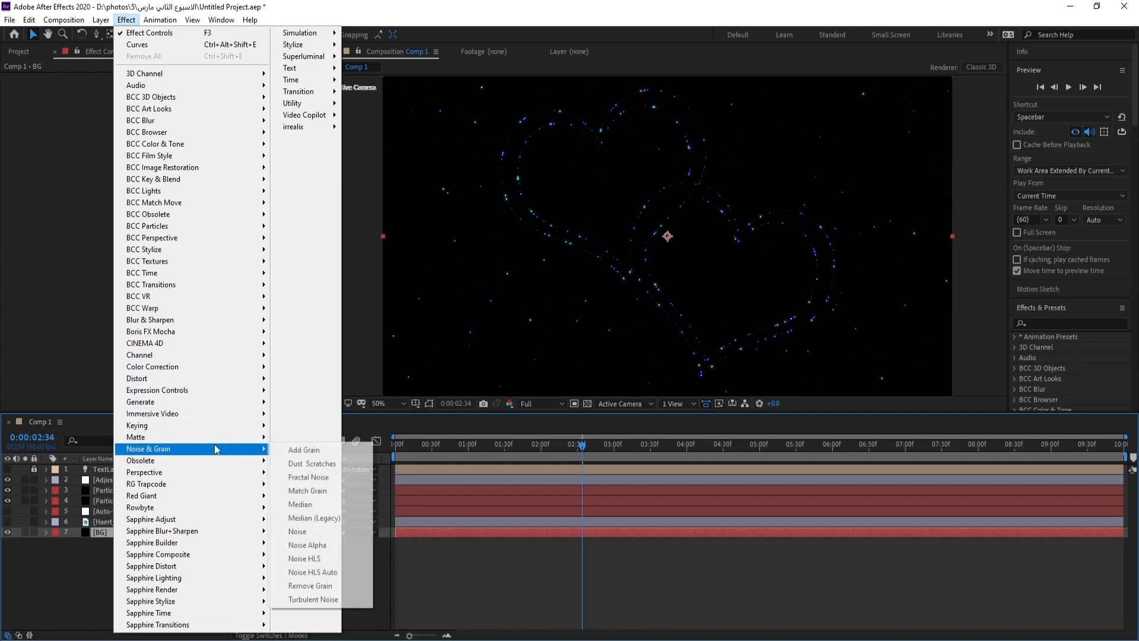
mouse_move(216, 404)
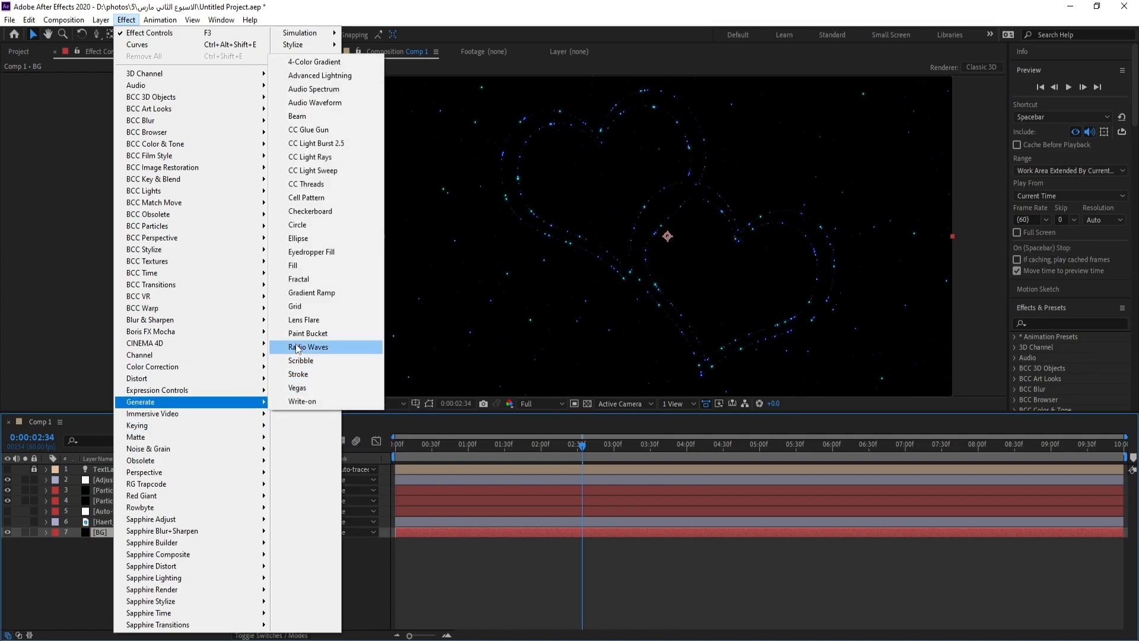
left_click(323, 293)
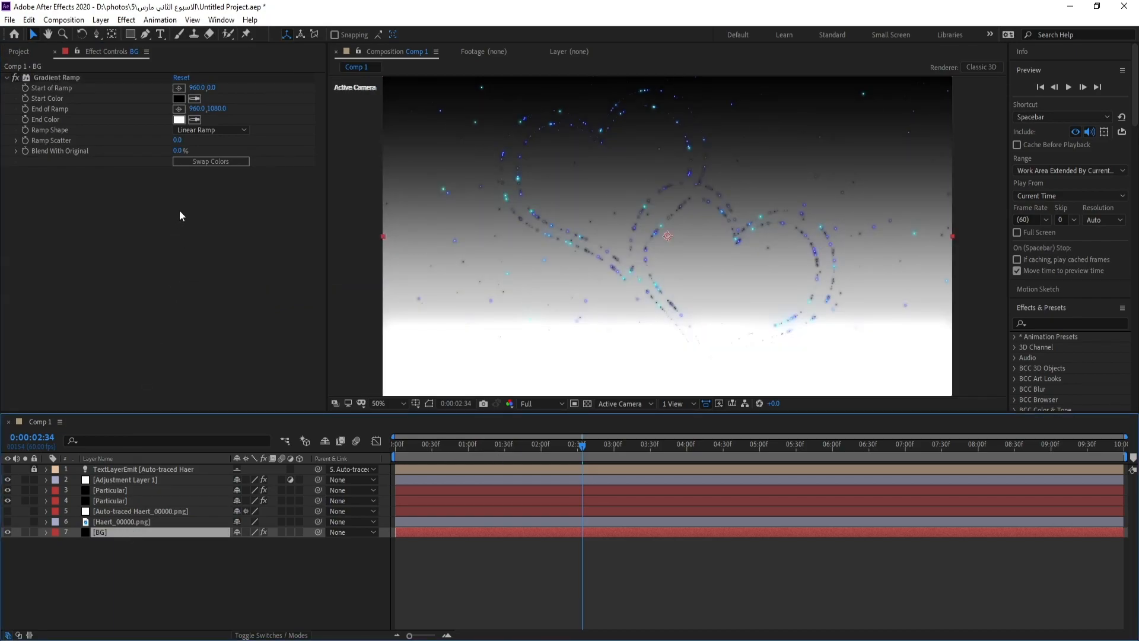
left_click(221, 130)
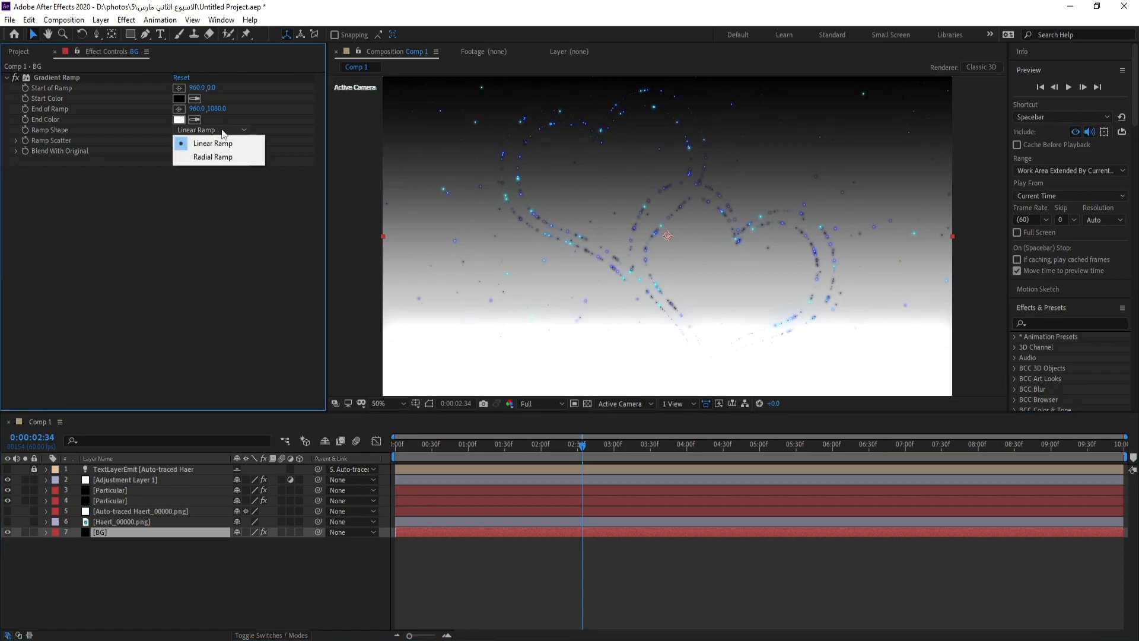
left_click(213, 157)
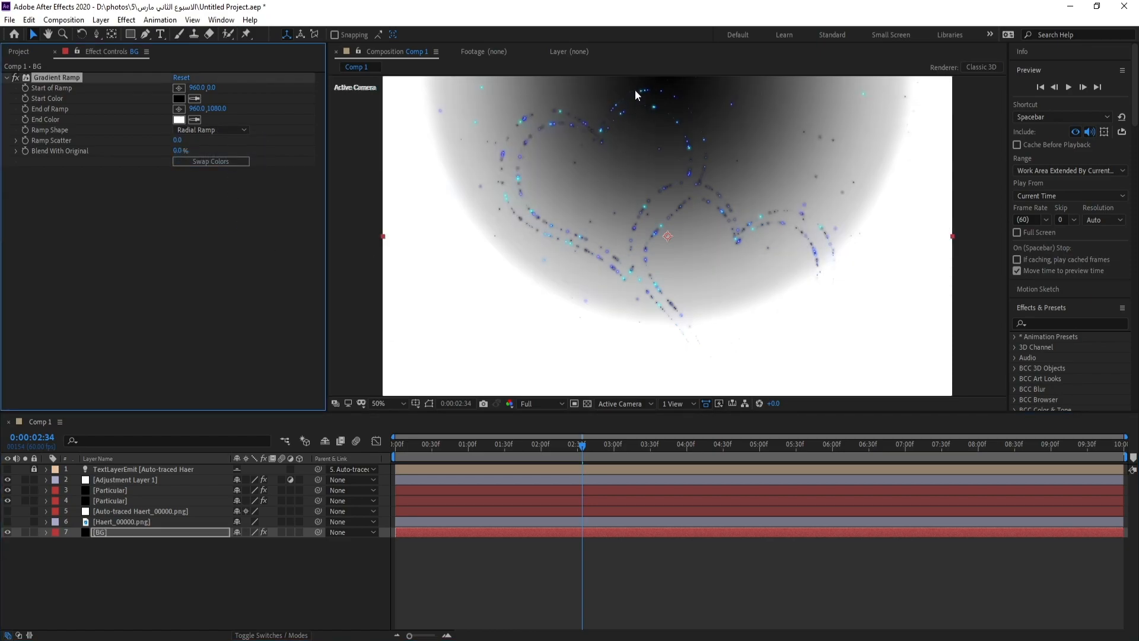
left_click_drag(667, 153, 668, 237)
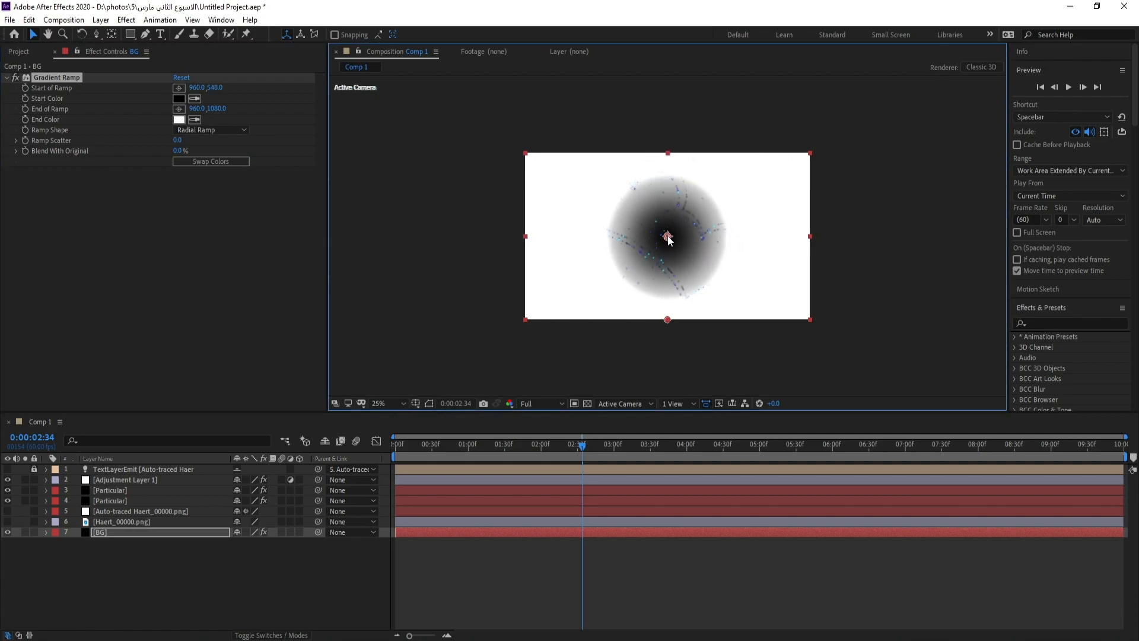
key(".")
Change the Gradient Ramp's End Color to a very dark, muted blue
left_click(178, 119)
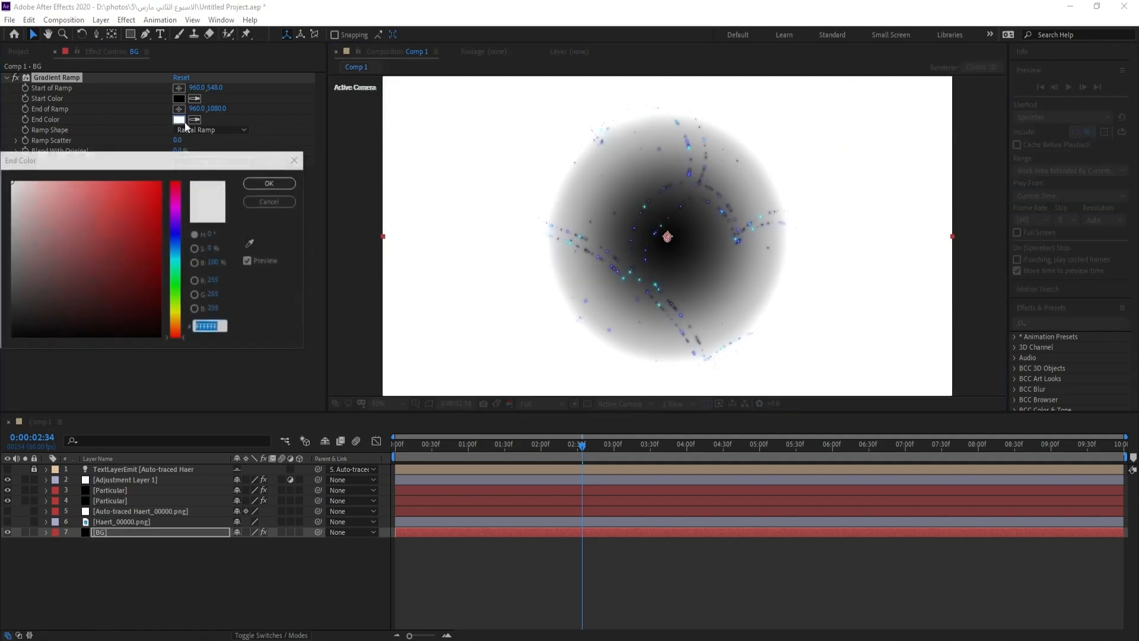
left_click(175, 249)
left_click_drag(96, 285, 64, 319)
left_click(252, 184)
Set the Gradient Ramp's Start Color to dark navy blue 161C3D
left_click(178, 98)
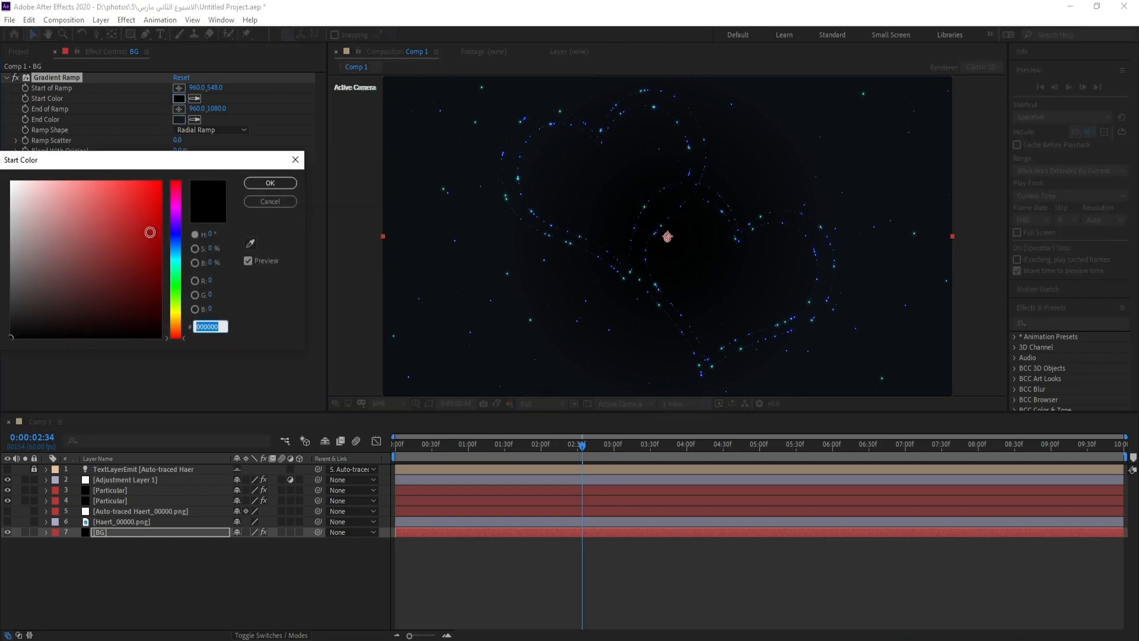
left_click(125, 231)
left_click(176, 234)
left_click(177, 245)
mouse_move(123, 255)
left_mouse_down()
mouse_move(92, 319)
mouse_move(98, 303)
left_mouse_up()
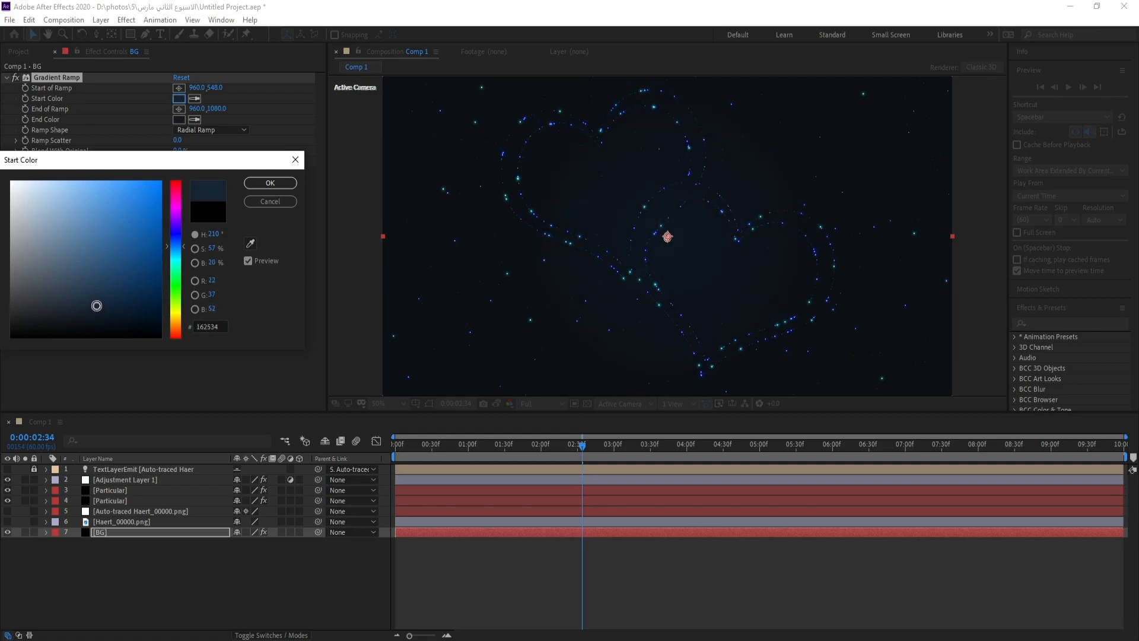
left_click_drag(176, 245, 175, 237)
left_click_drag(104, 305, 106, 300)
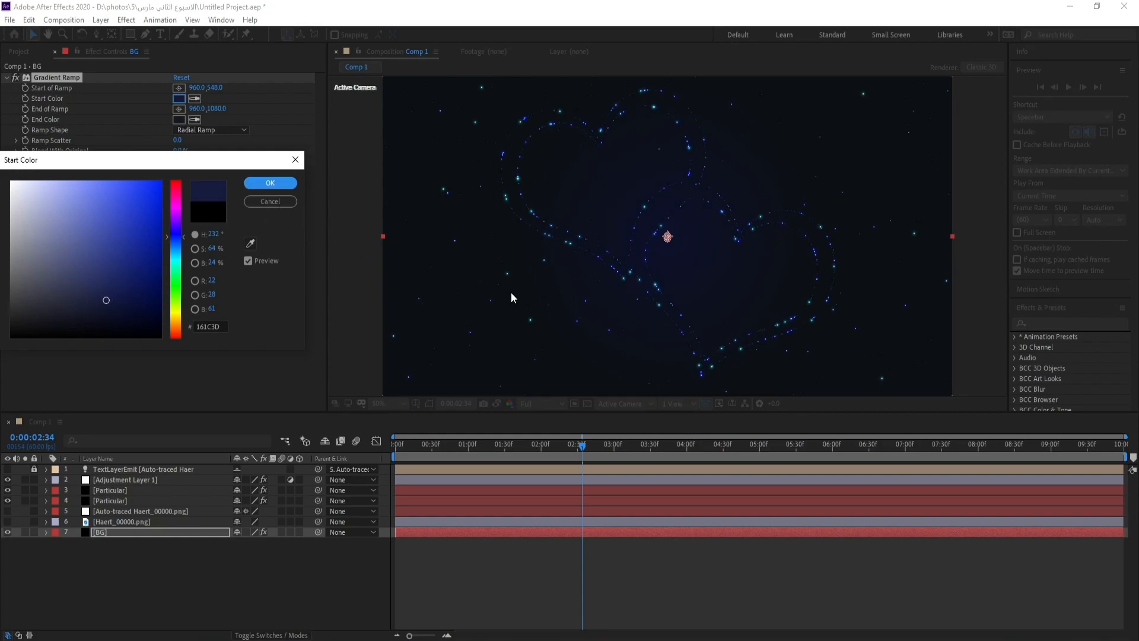
left_click(291, 183)
Move the Gradient Ramp's end point below the frame to about 446, 1306 and preview the animation
left_click_drag(652, 350, 658, 282)
left_click_drag(681, 331, 524, 410)
key("comma")
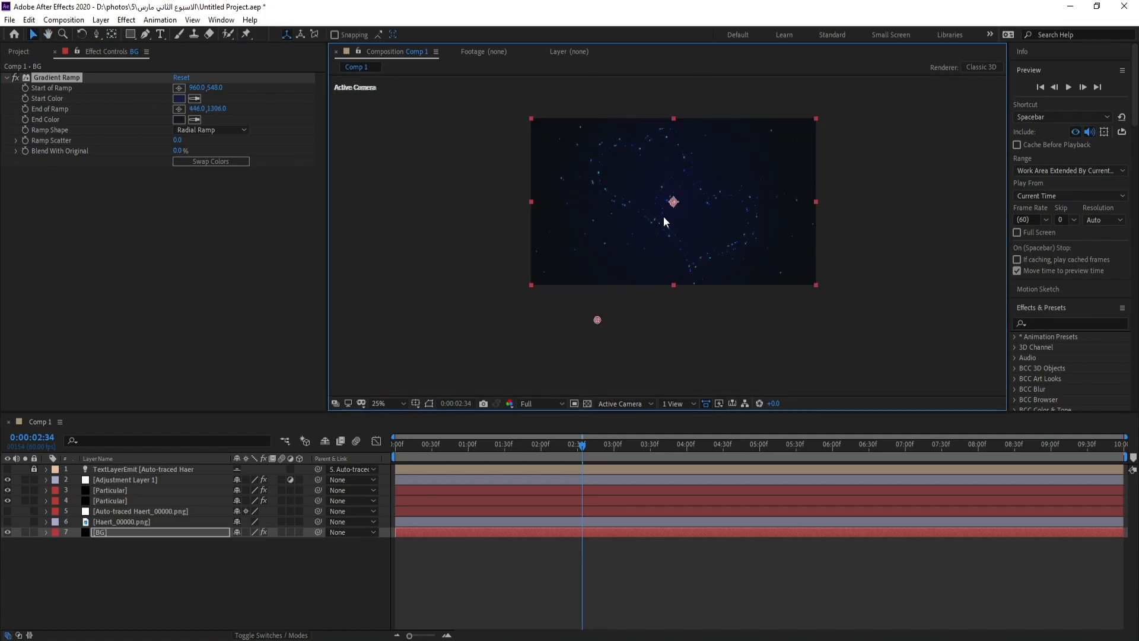
scroll(663, 217, "up", 2)
key("space")
left_click(581, 449)
key("space")
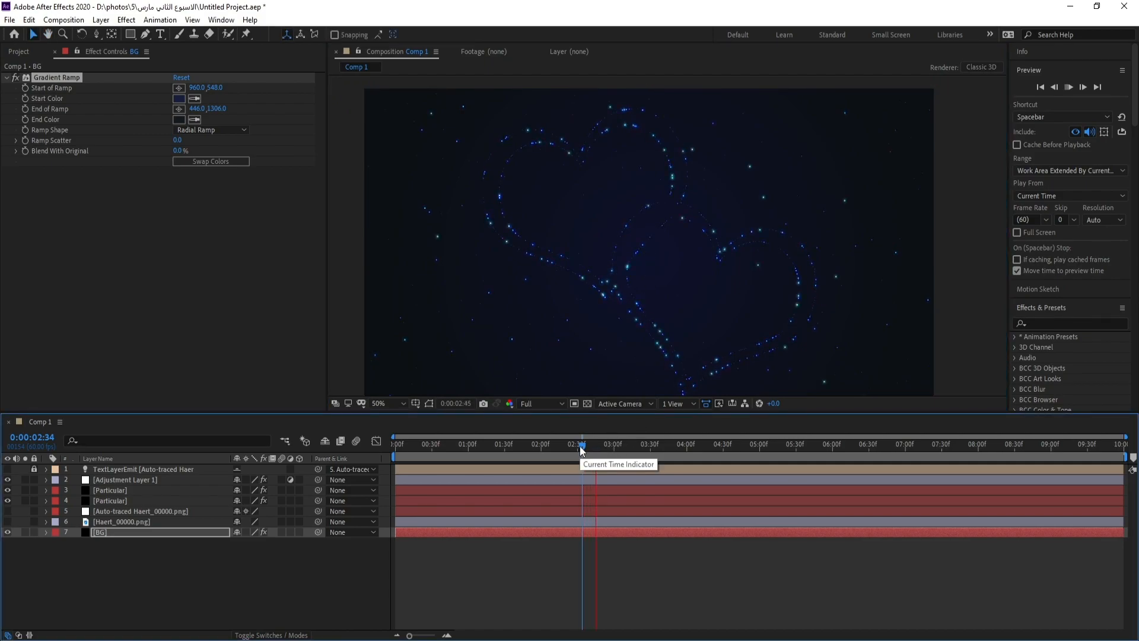
key("space")
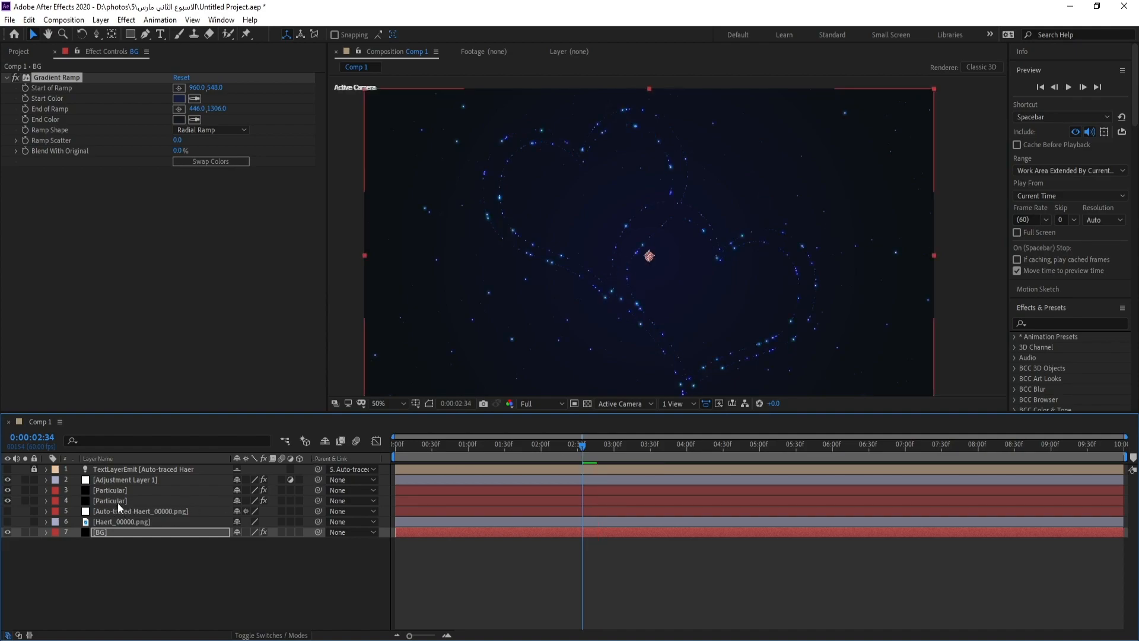
Set Particles/sec to 1000 on the original heart-tracing Particular layer and preview the animation
left_click(119, 500)
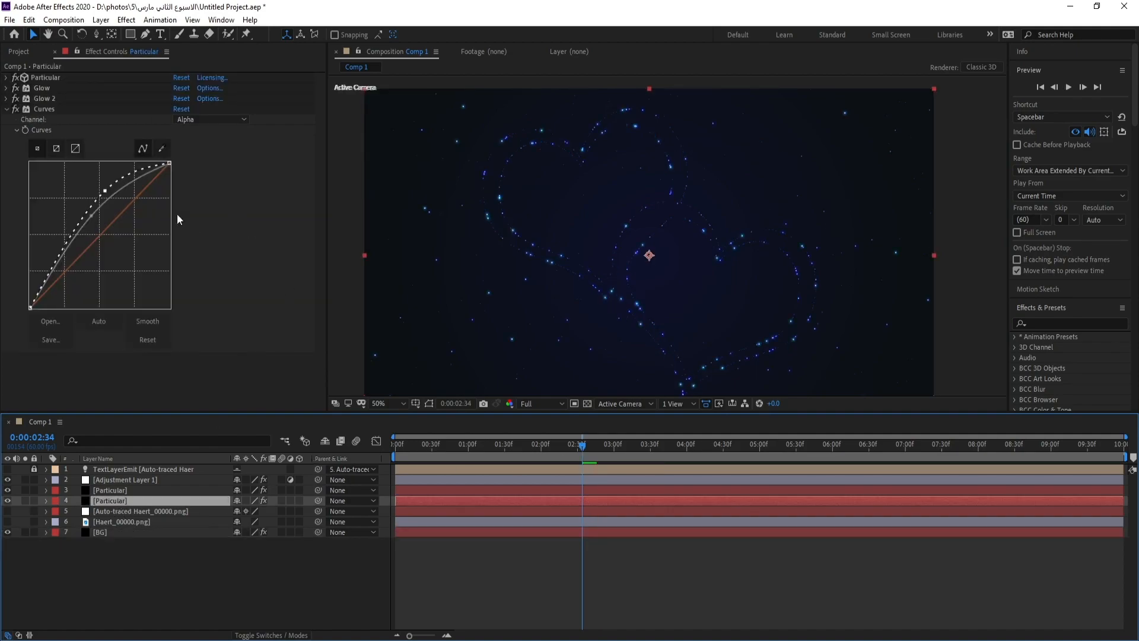
left_click(7, 78)
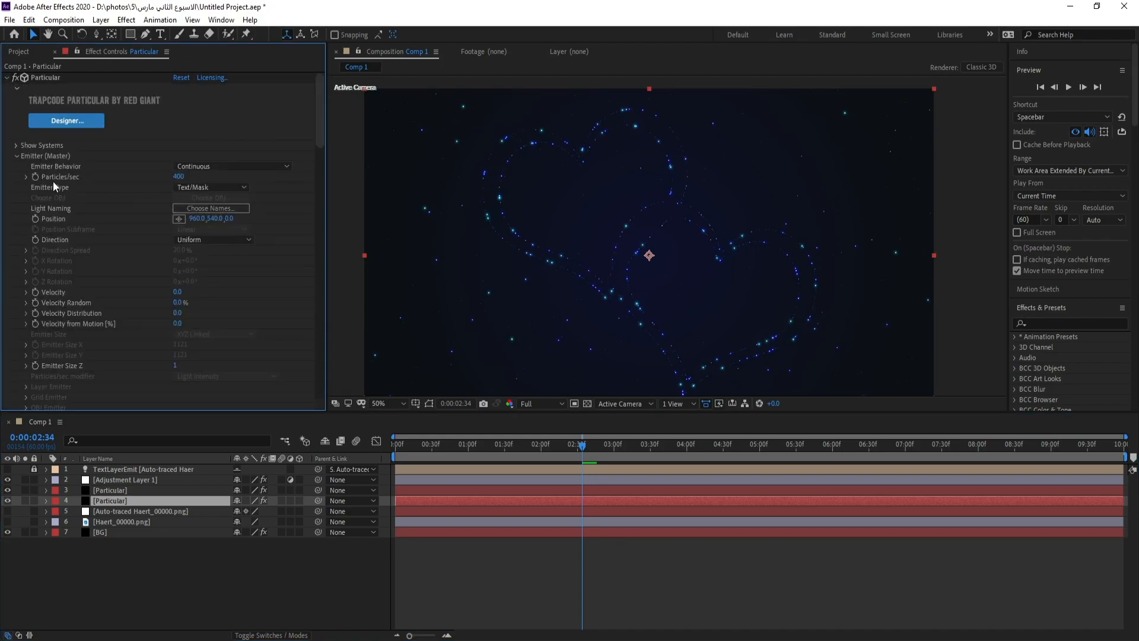
left_click_drag(194, 176, 218, 186)
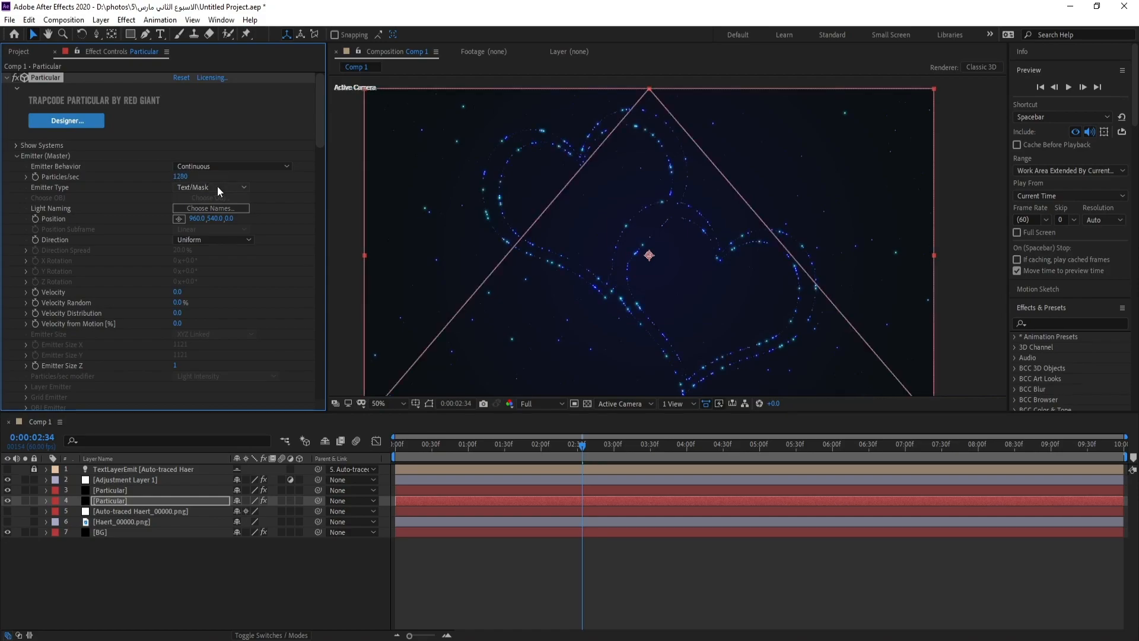
left_click(181, 177)
type("10")
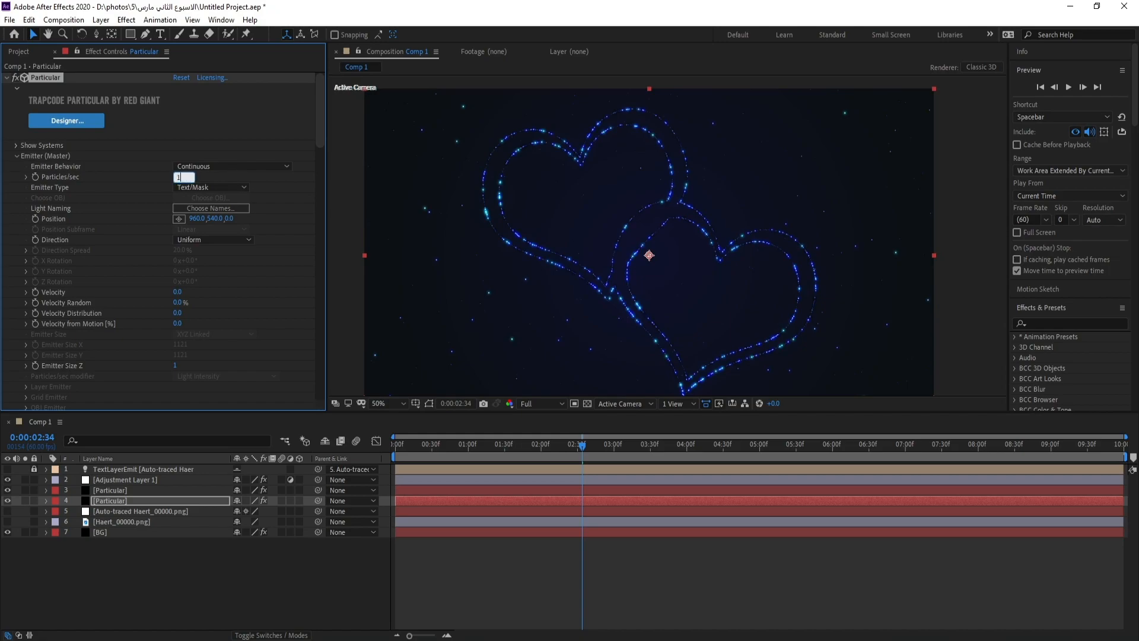
key("Return")
key("space")
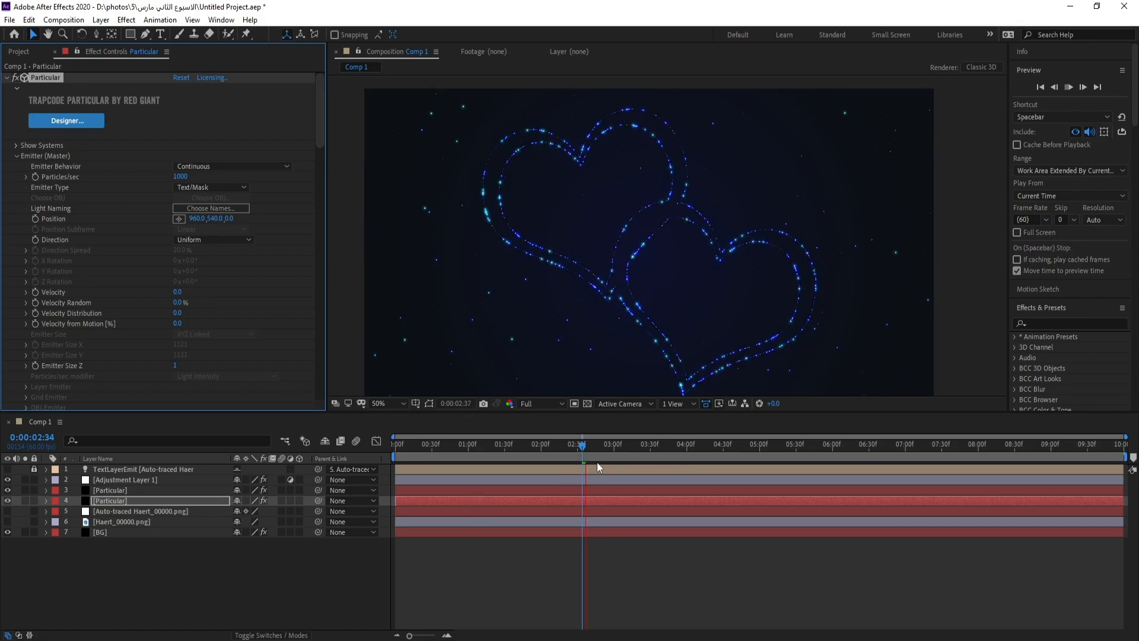
left_click(582, 449)
key("space")
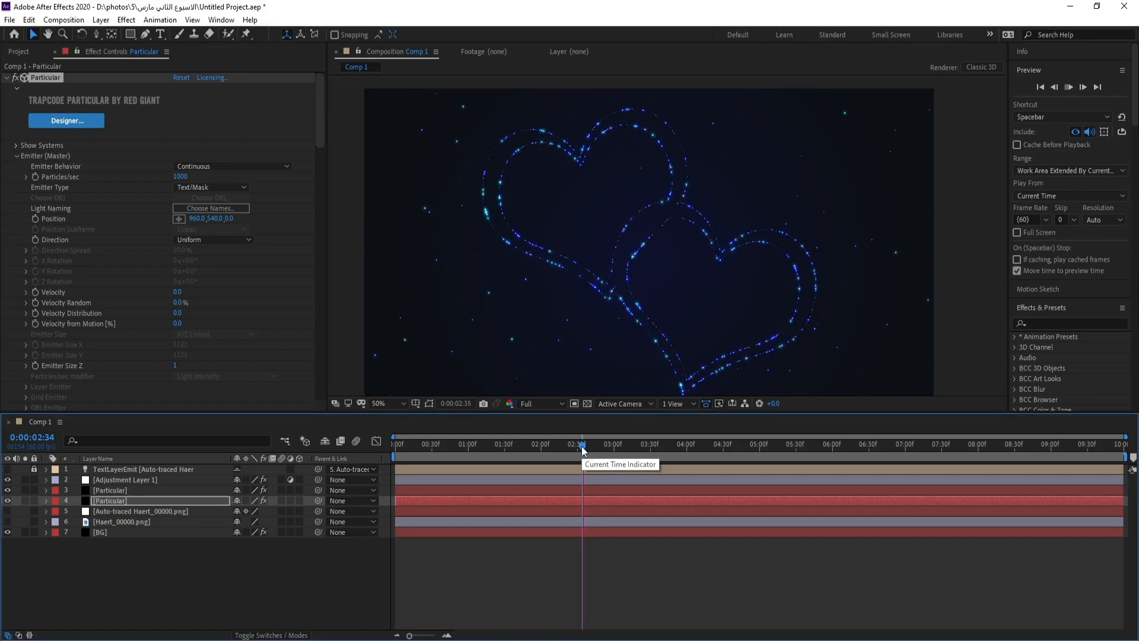
key("space")
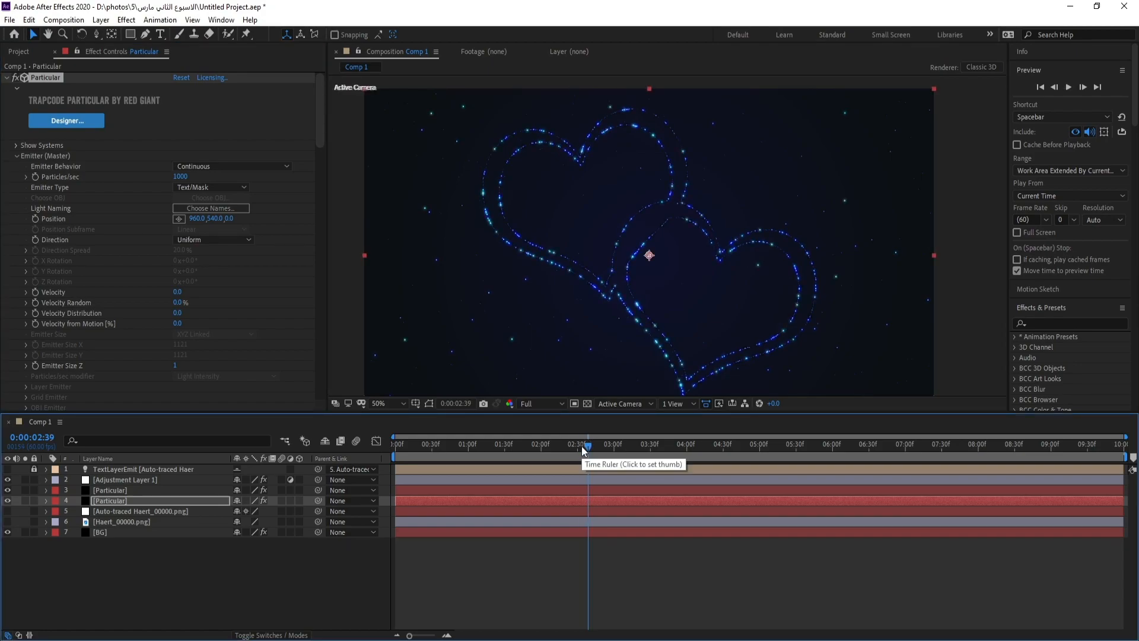